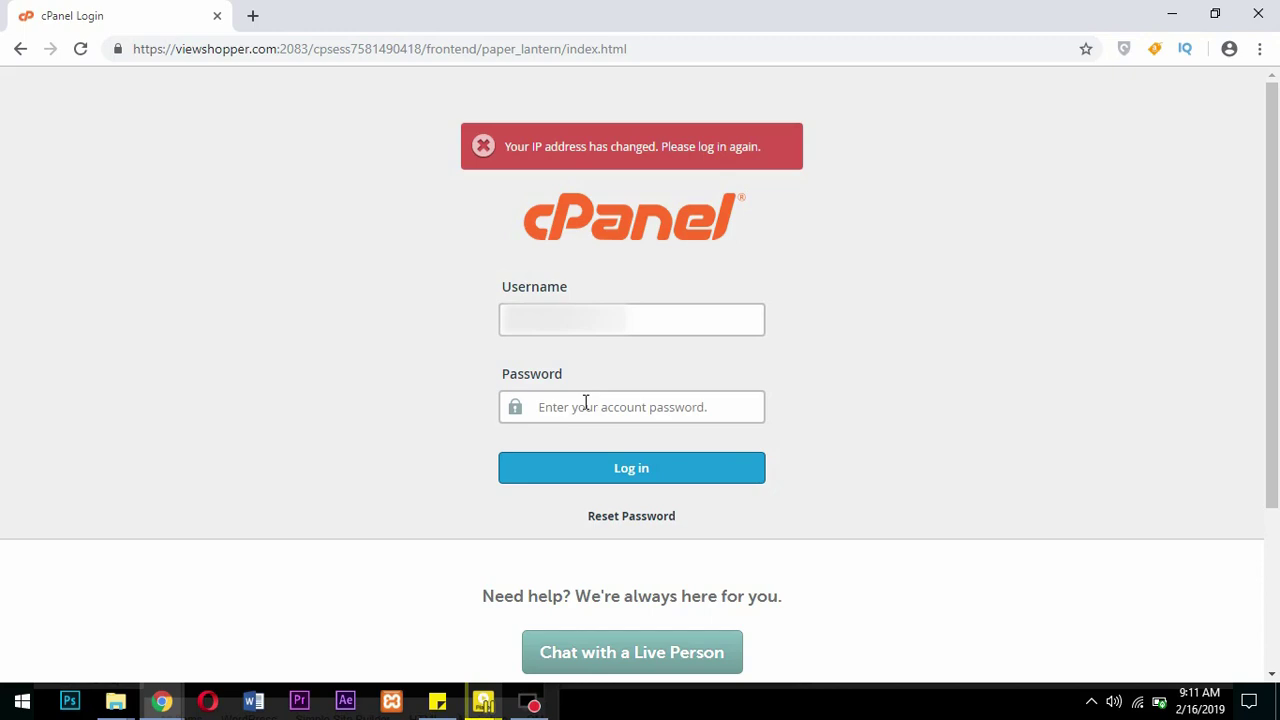
Log in to cPanel by entering the account password.
click(585, 402)
text(••)
key(Return)
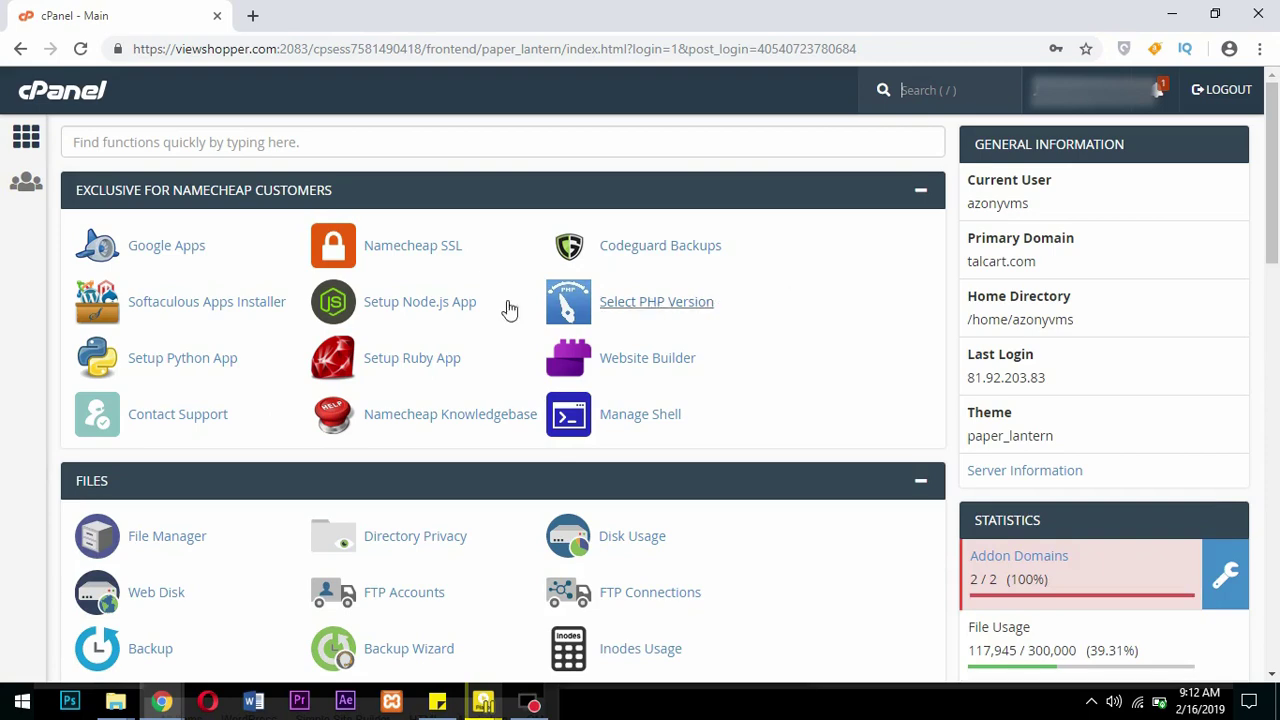
Open the Softaculous installations list and highlight the viewshopper.com WordPress installation's address.
click(176, 308)
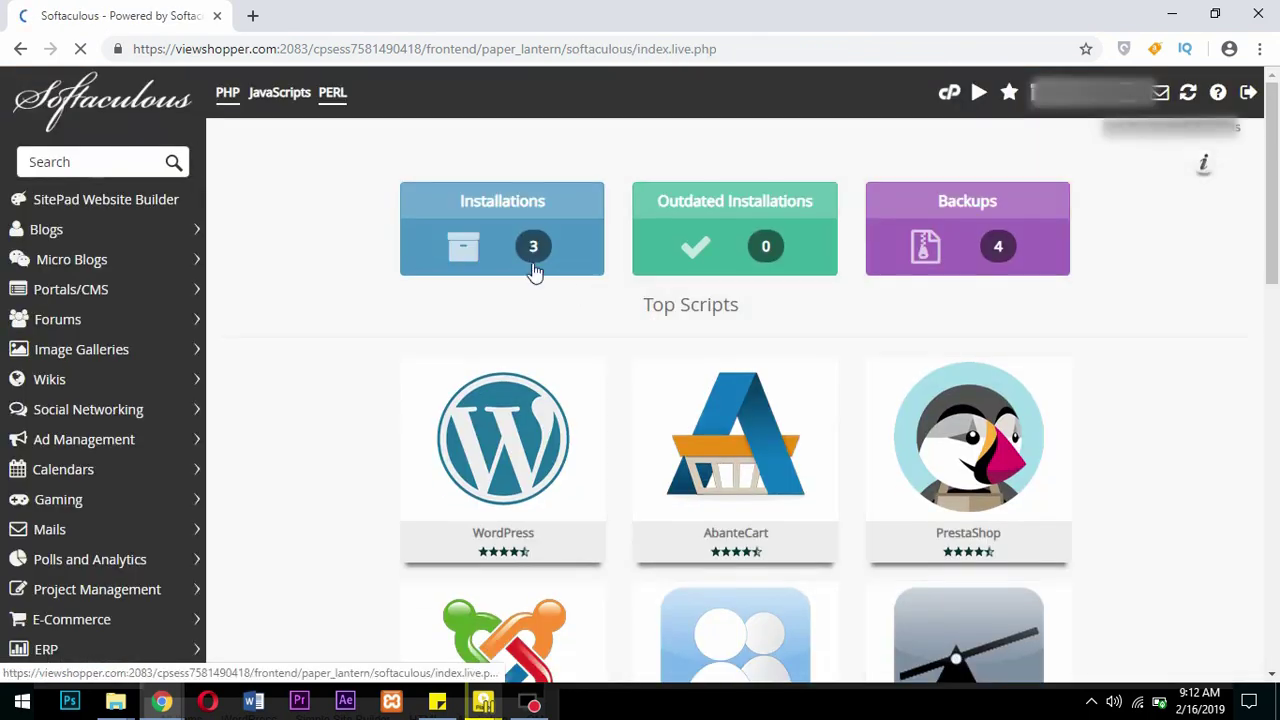
click(496, 203)
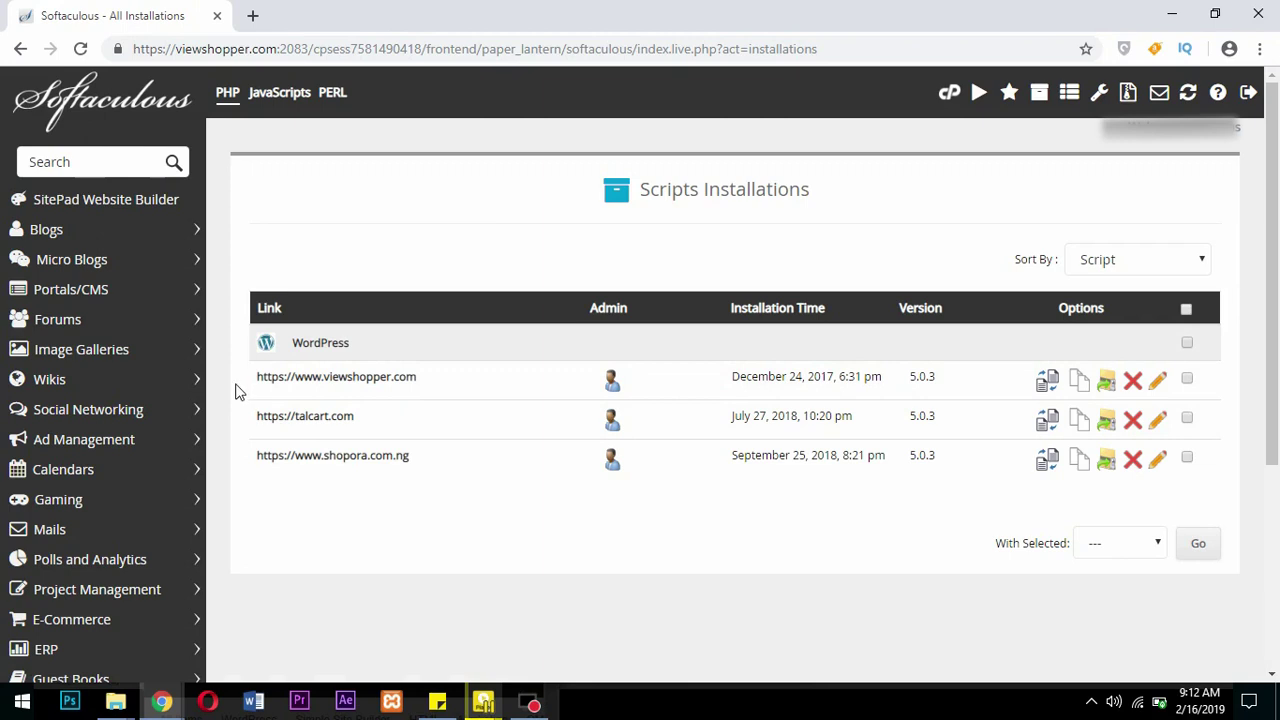
triple_click(450, 378)
click(429, 537)
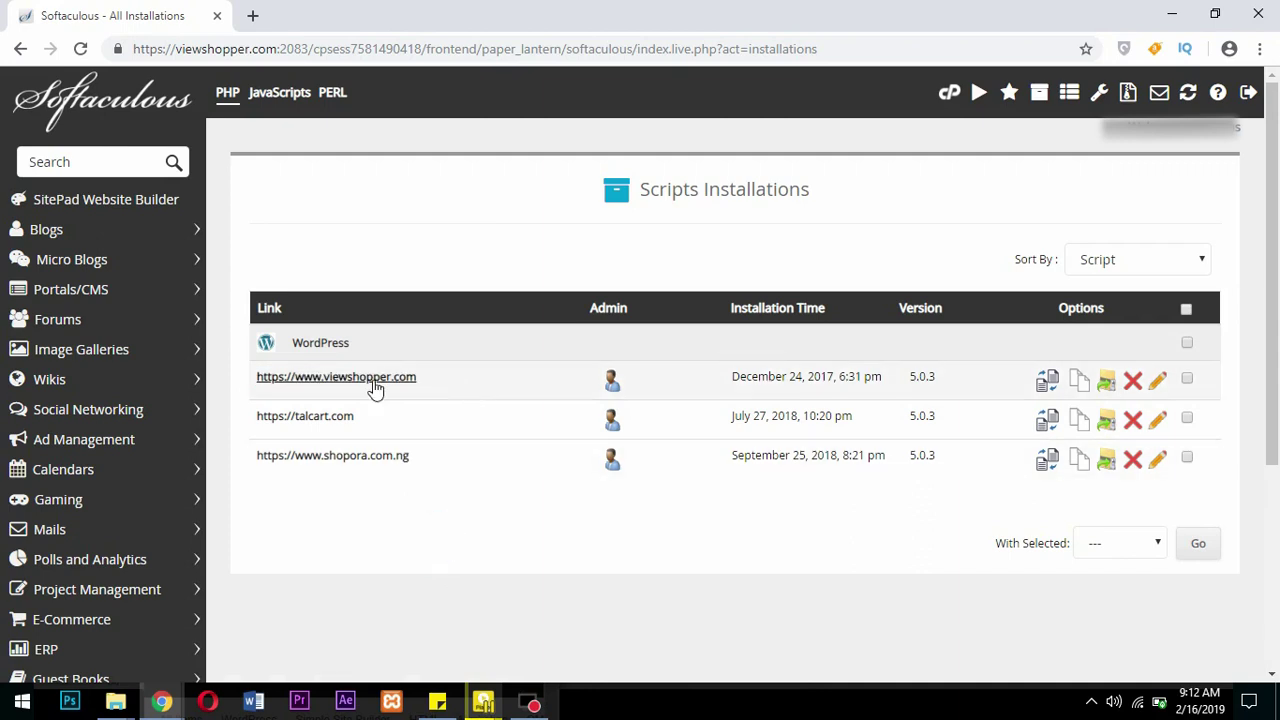
click(446, 382)
drag(446, 382, 256, 392)
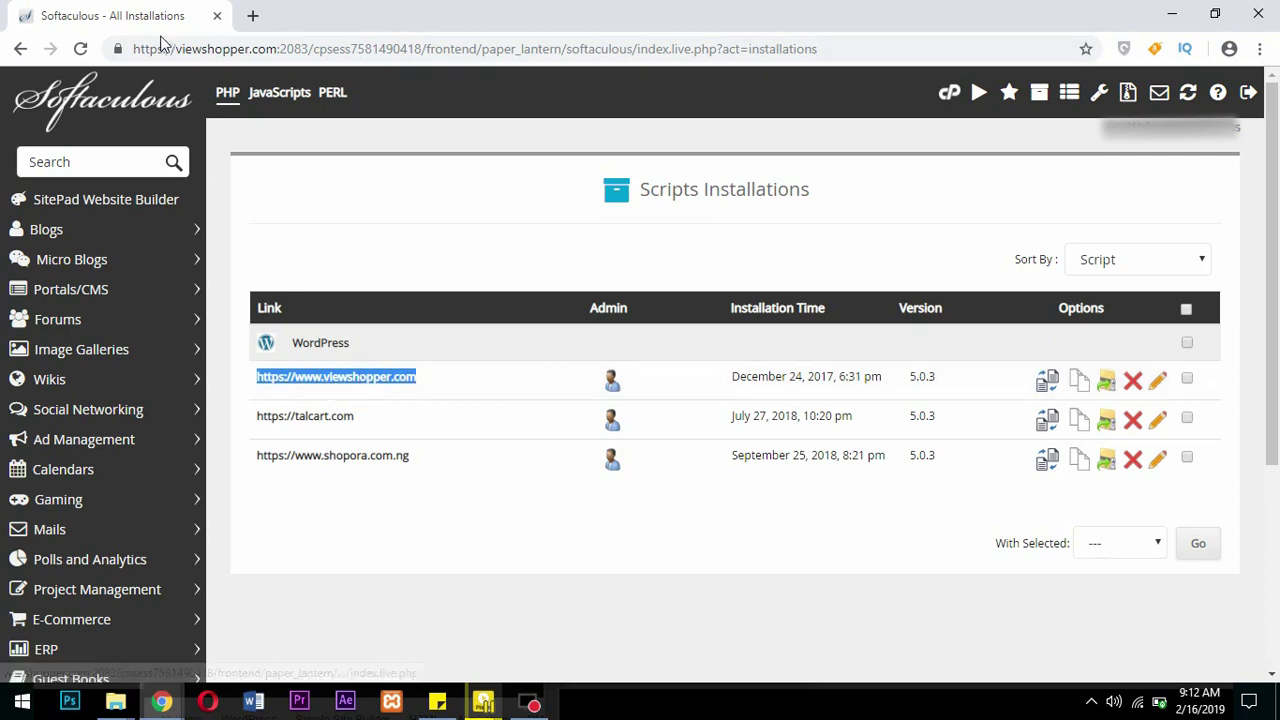
Return to the cPanel main page and open File Manager.
click(18, 50)
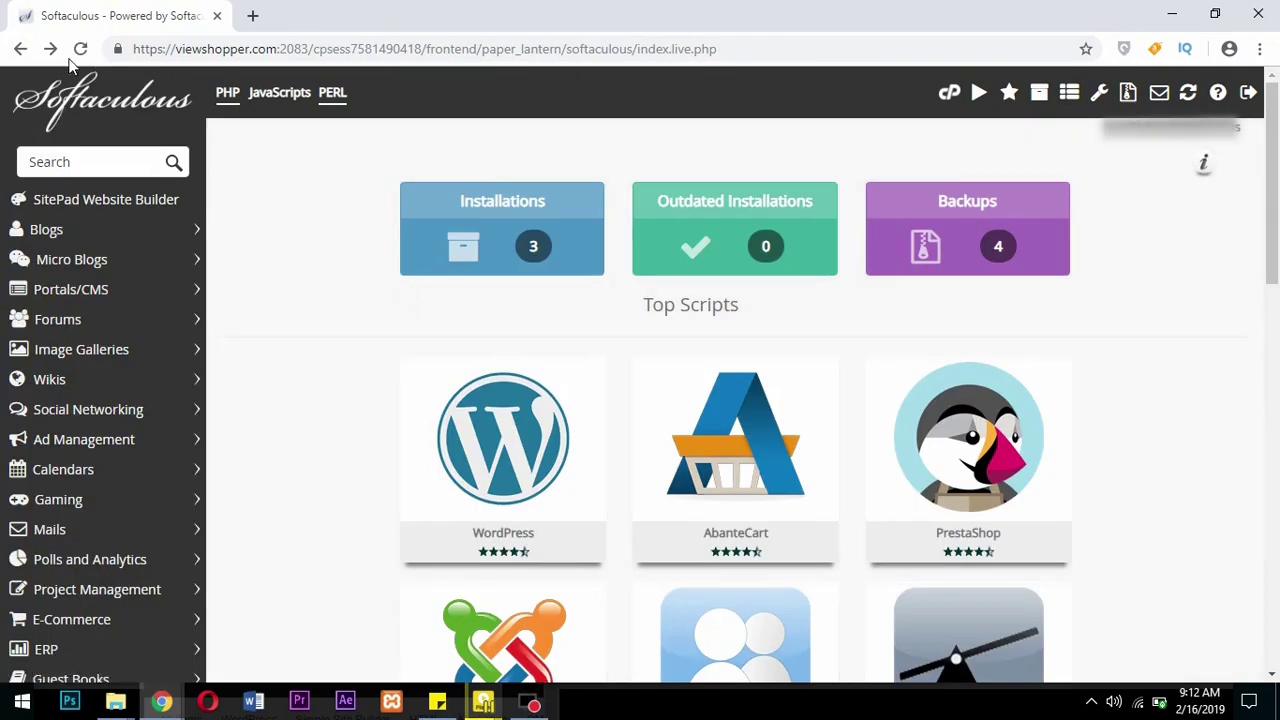
click(17, 52)
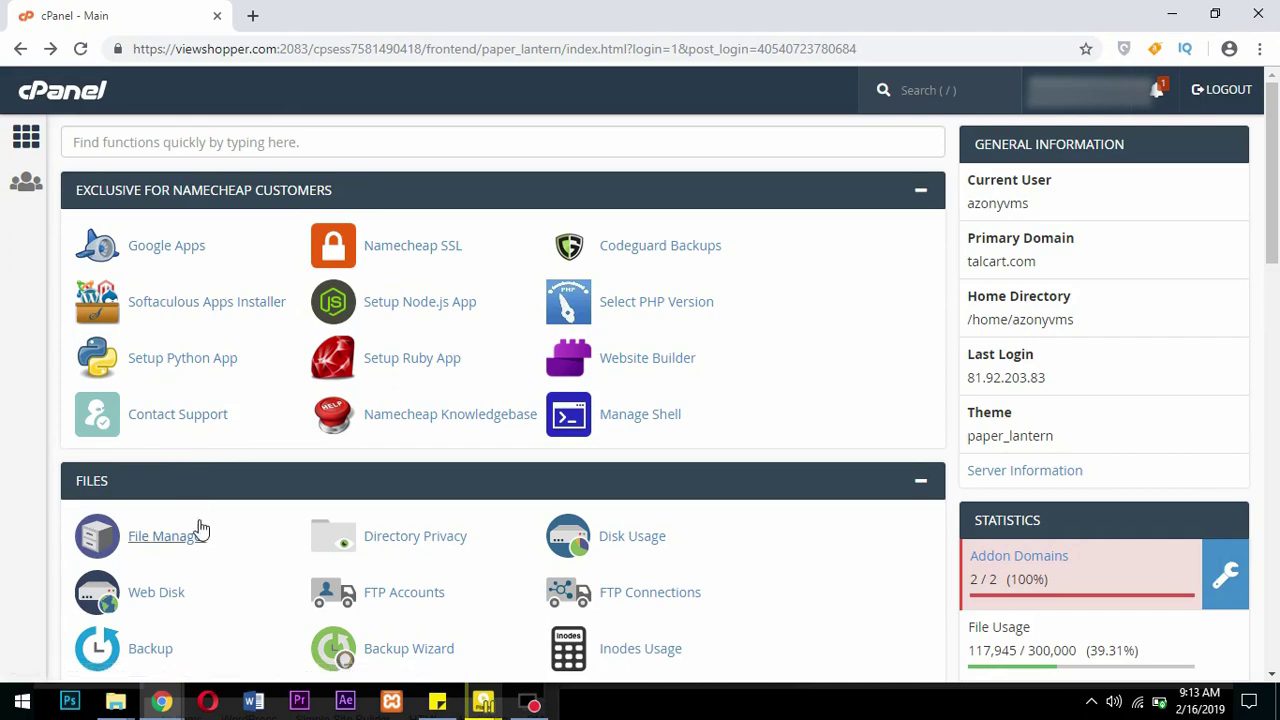
scroll(197, 529, down, 1)
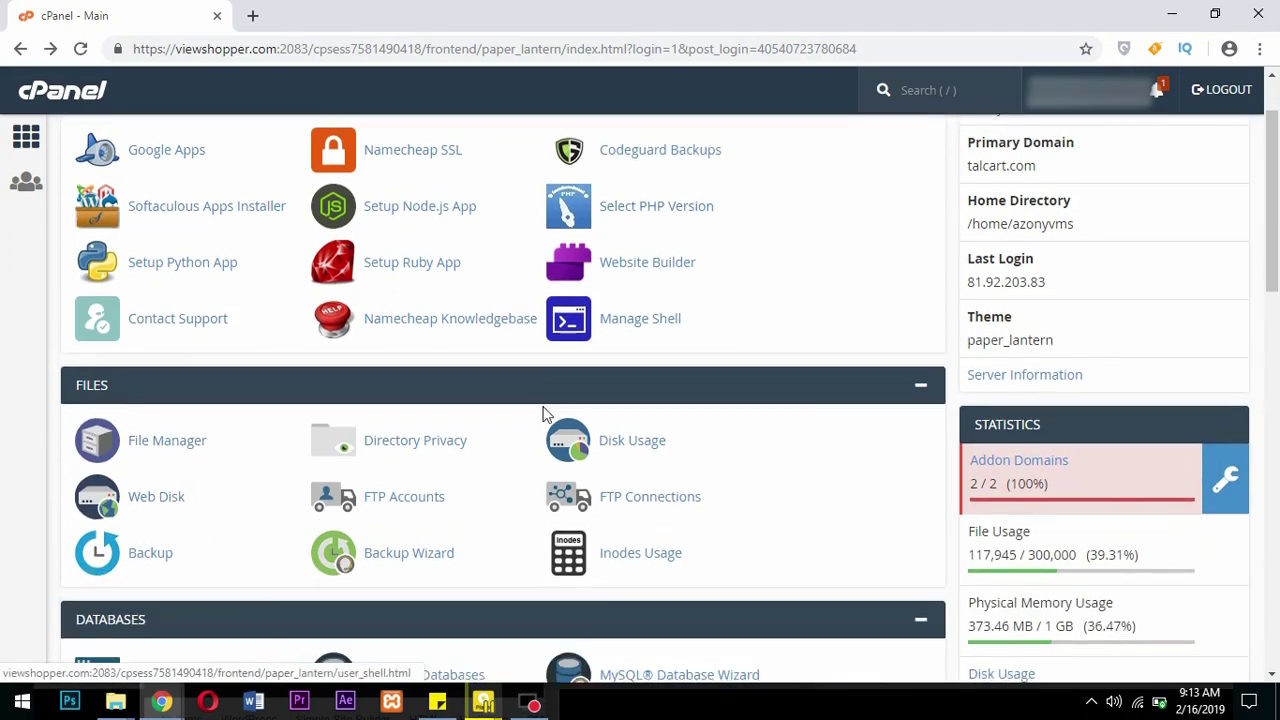
scroll(517, 446, down, 6)
scroll(280, 390, up, 7)
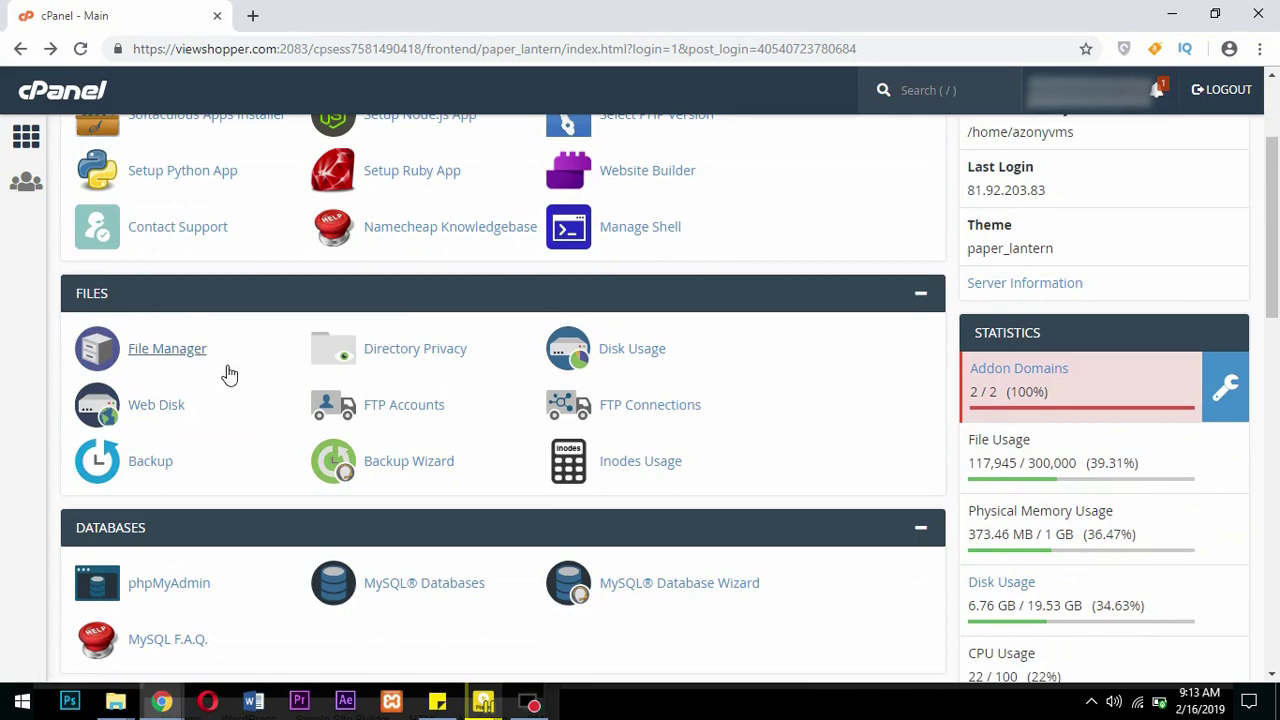
click(163, 360)
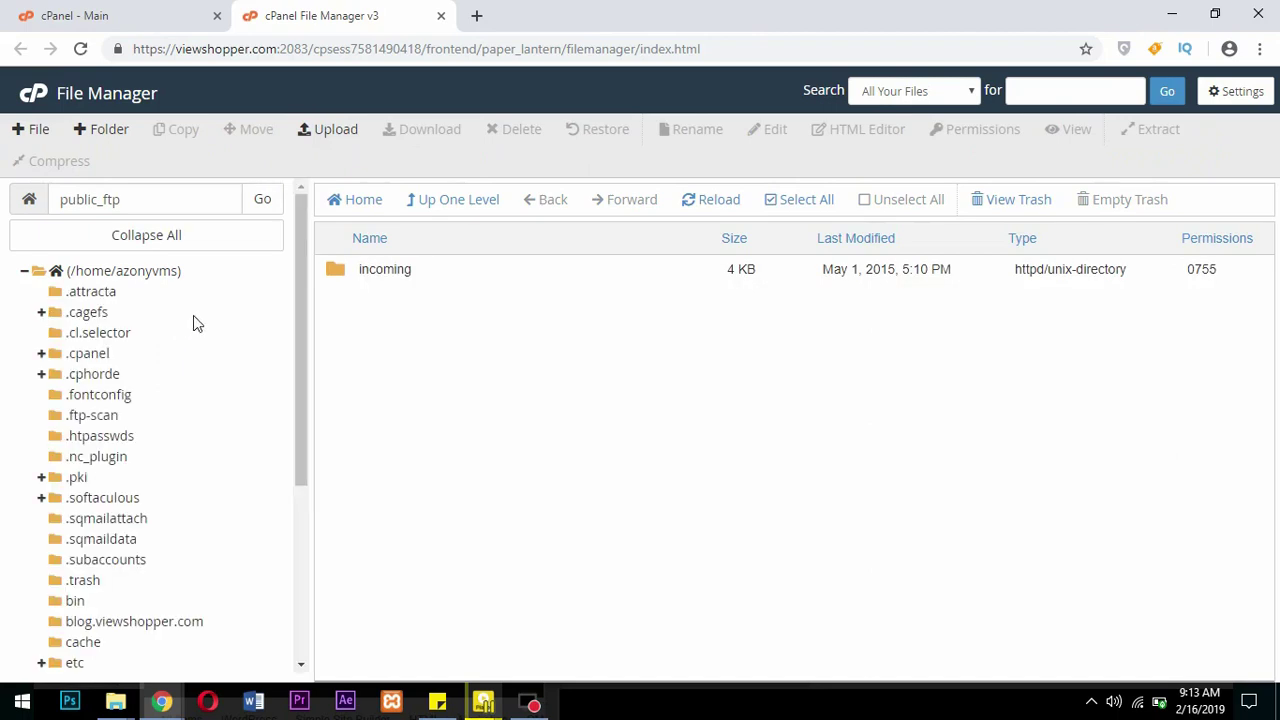
Expand public_html, its viewshopper.com subfolder and that site's wp-content folder in the directory tree.
drag(306, 342, 288, 480)
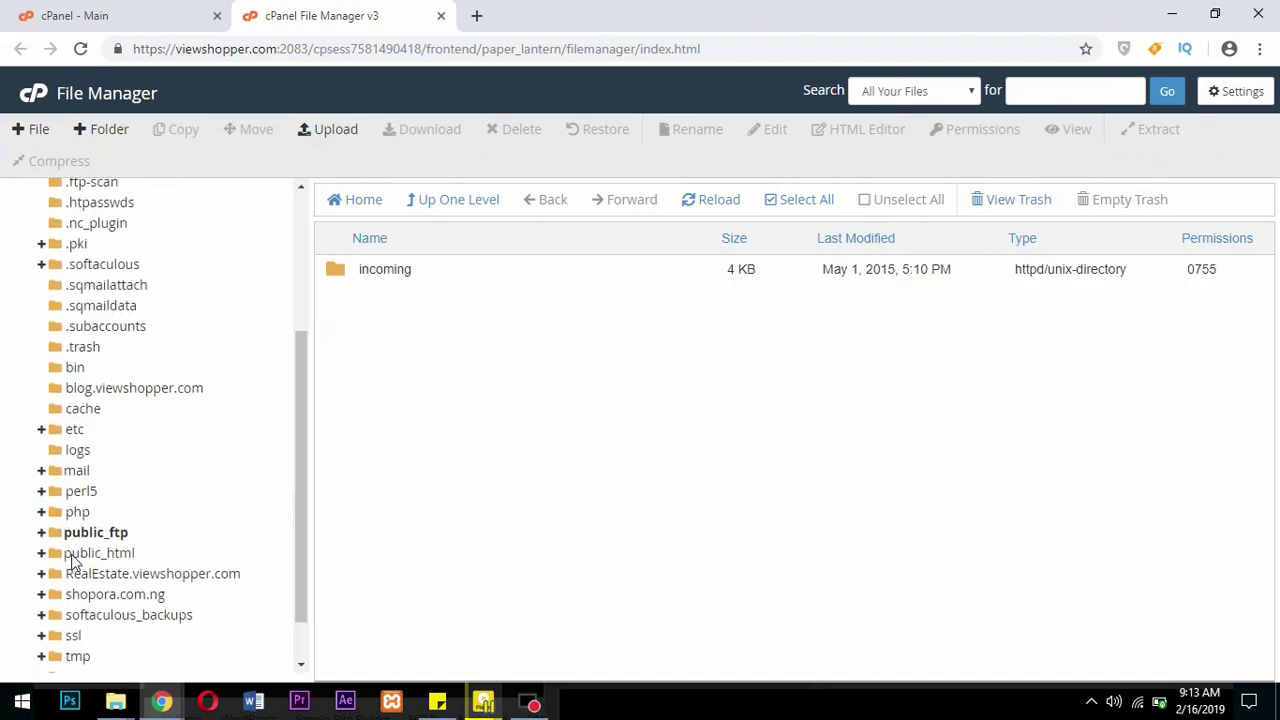
click(55, 555)
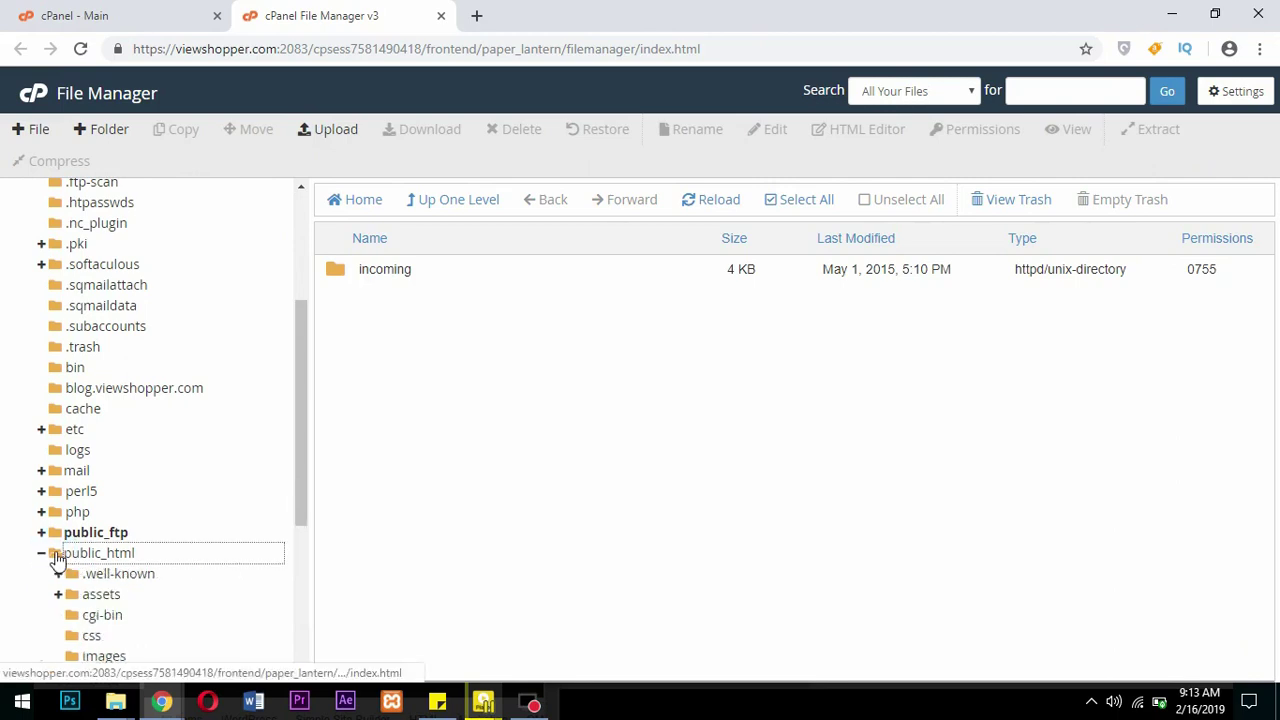
drag(306, 350, 285, 480)
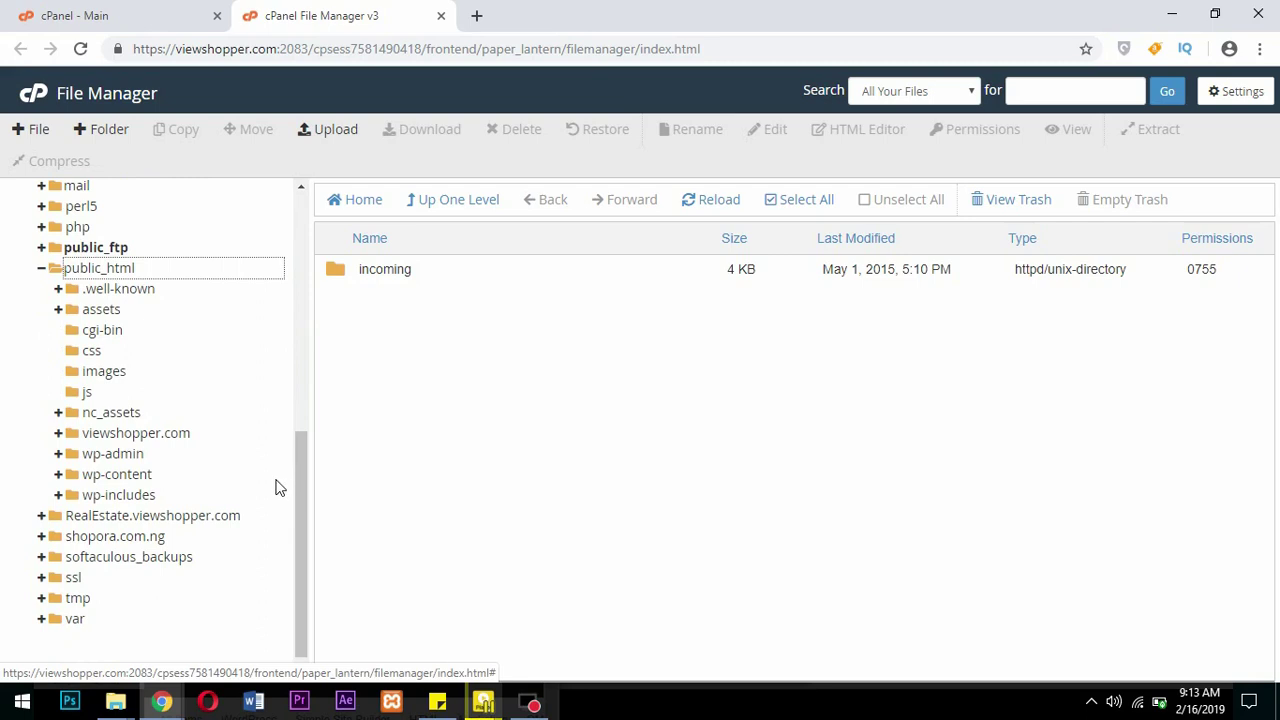
click(79, 441)
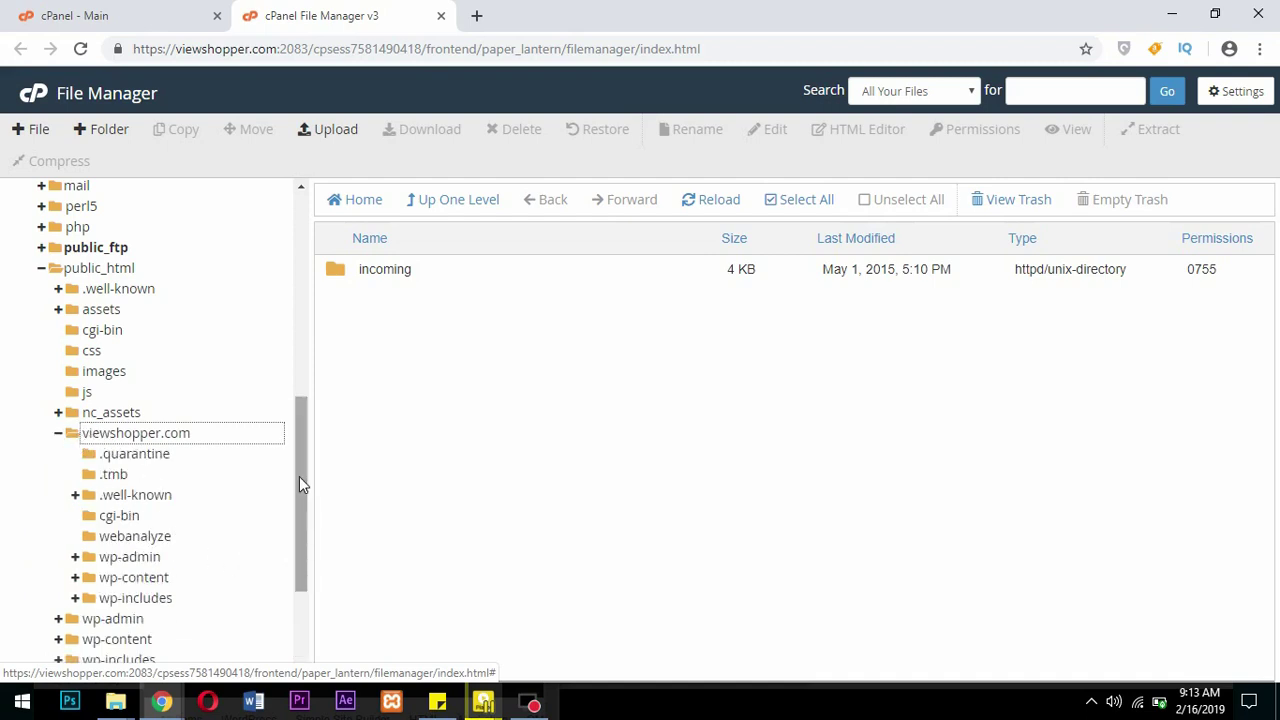
drag(301, 484, 280, 528)
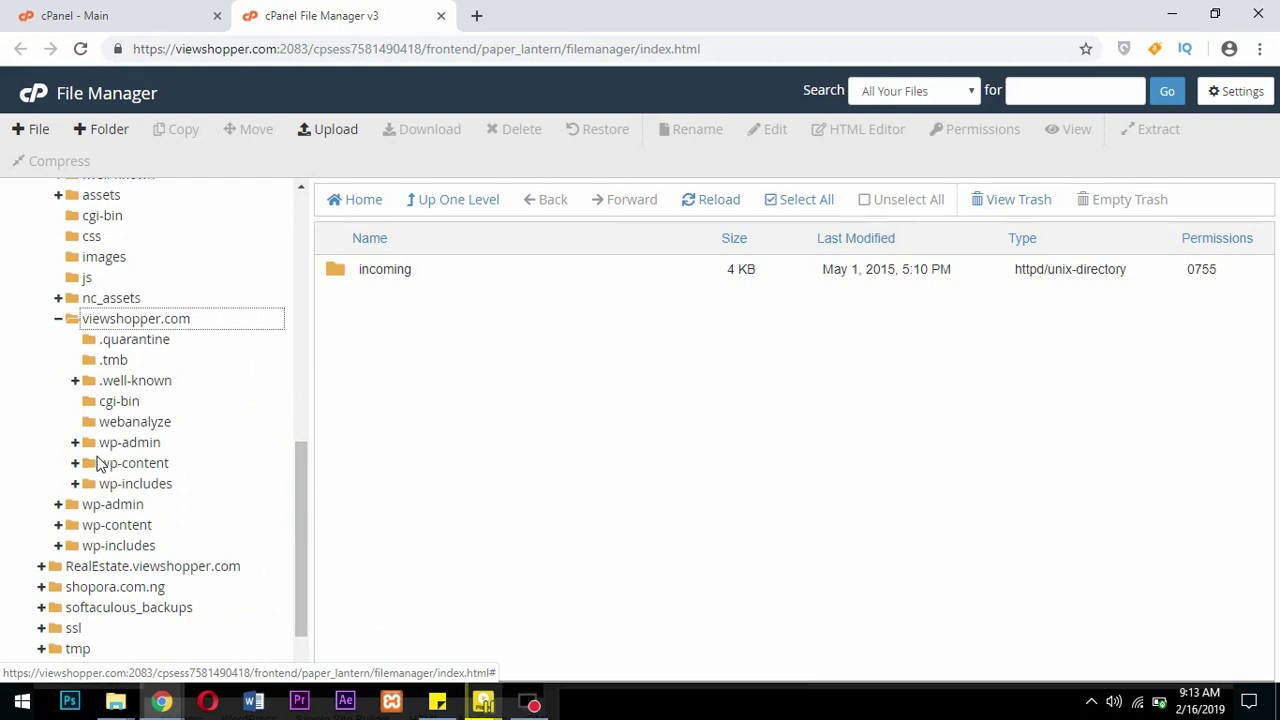
click(90, 465)
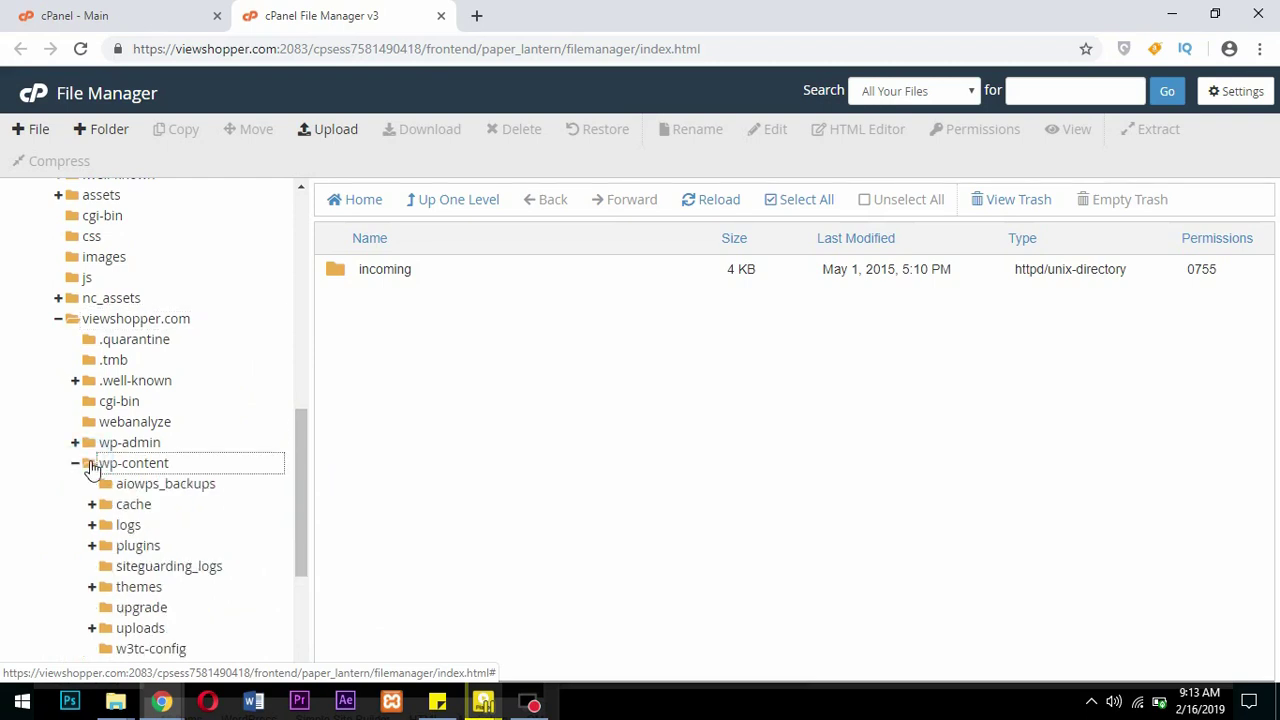
scroll(160, 515, down, 4)
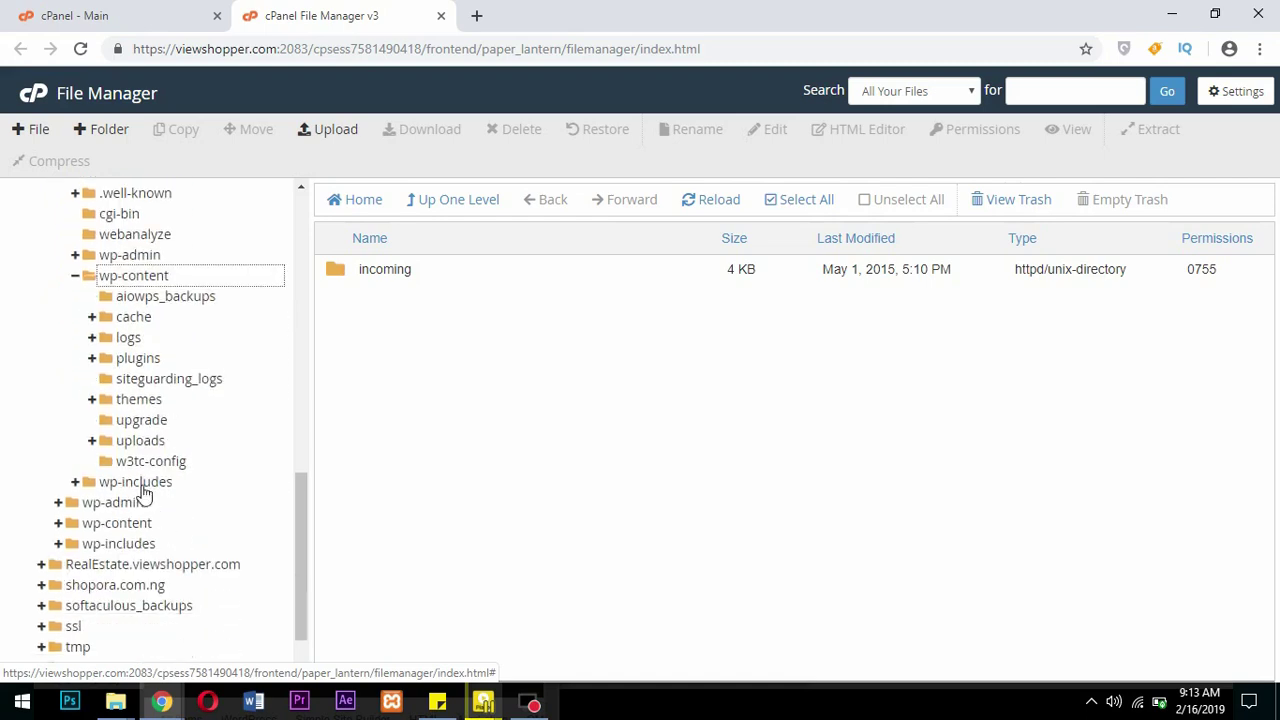
Expand the themes folder inside viewshopper.com's wp-content and open it to list its contents.
click(106, 402)
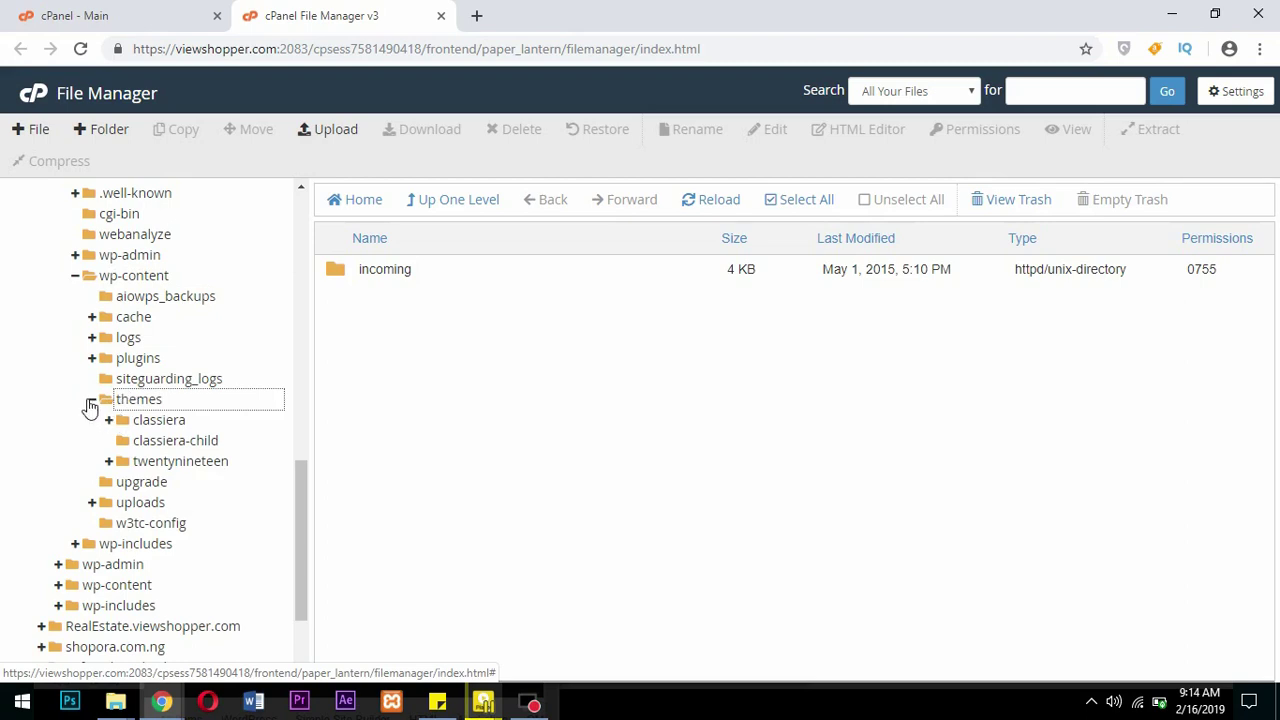
click(91, 400)
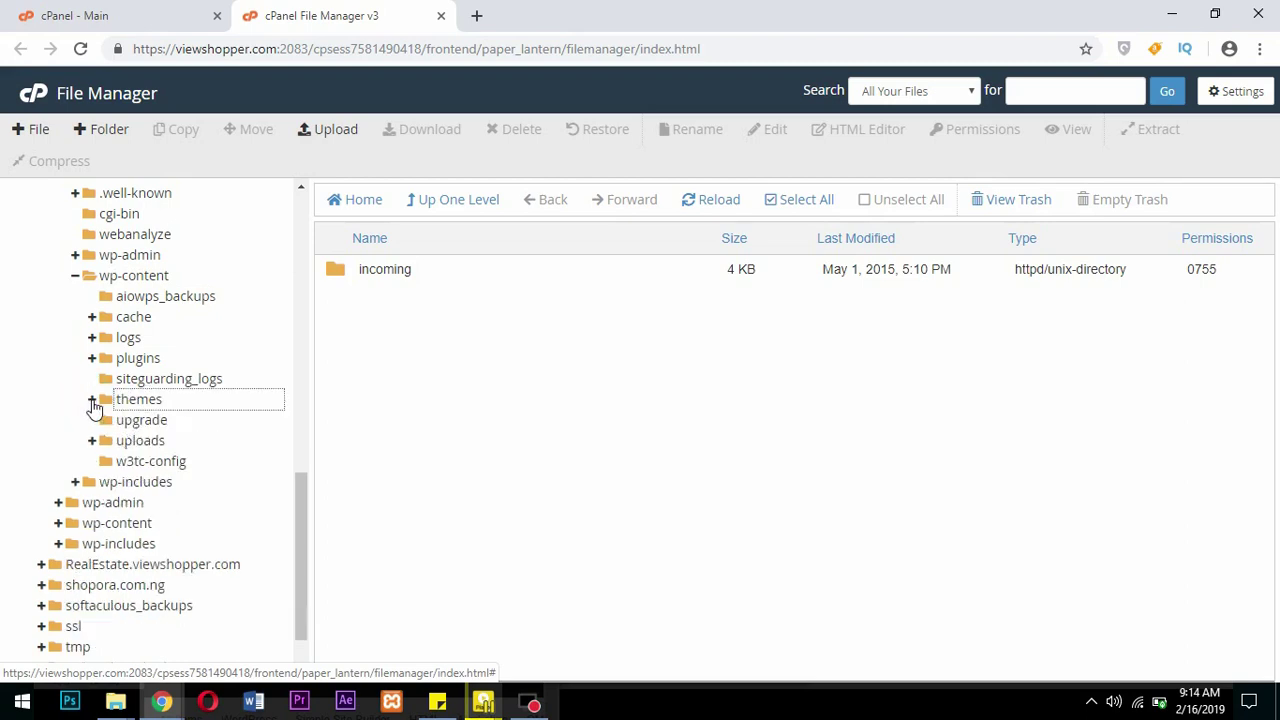
click(91, 400)
click(92, 399)
click(108, 401)
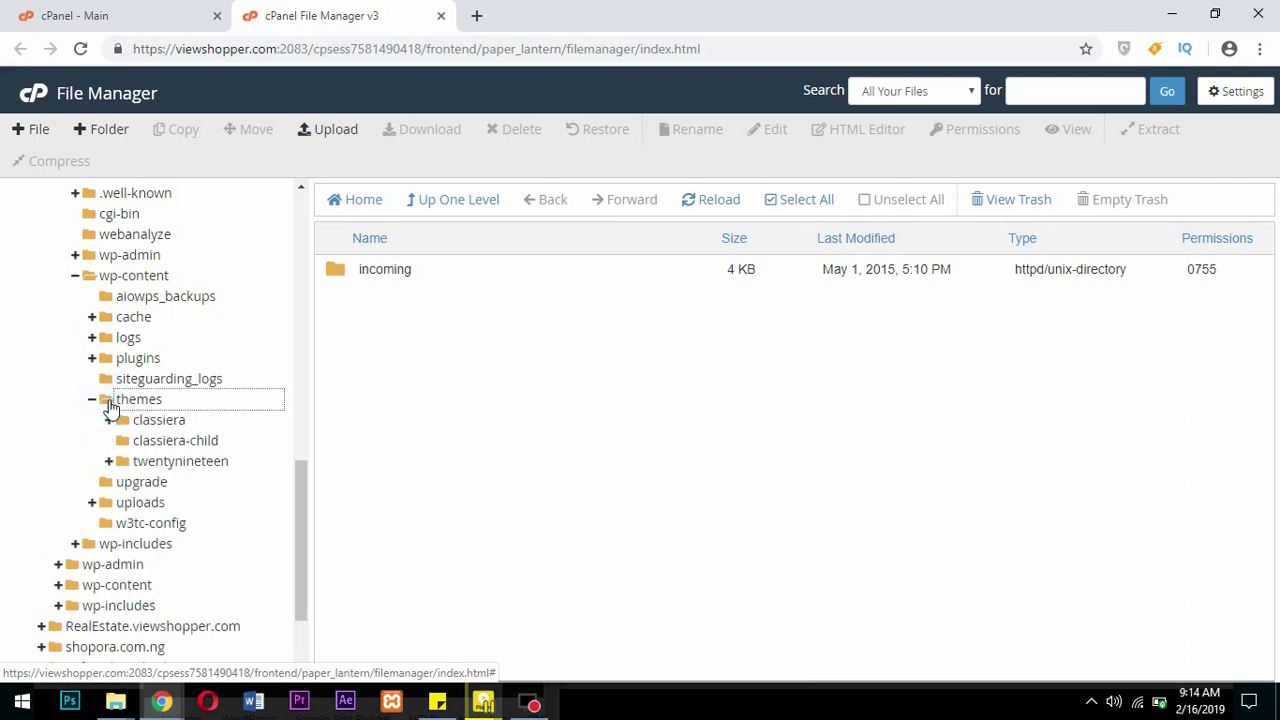
click(128, 401)
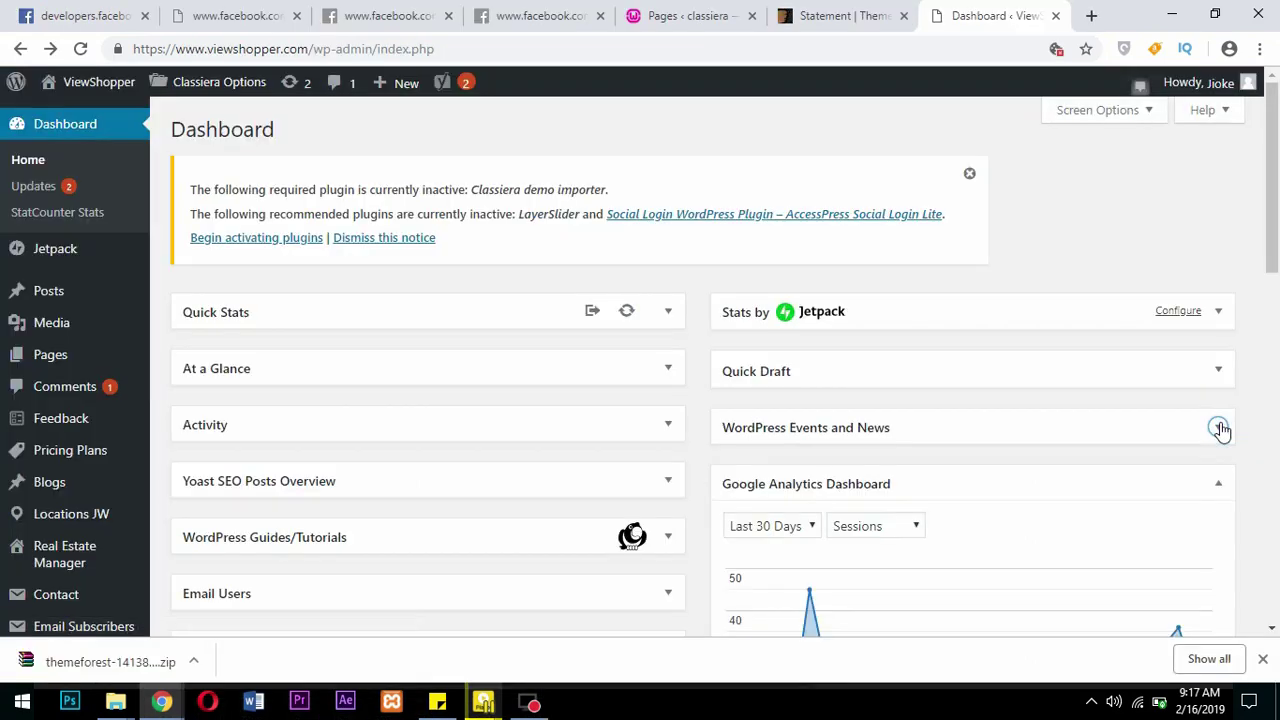
Collapse the Google Analytics Dashboard widget in the WordPress admin, and open the Themes page to examine the installed themes.
click(1219, 484)
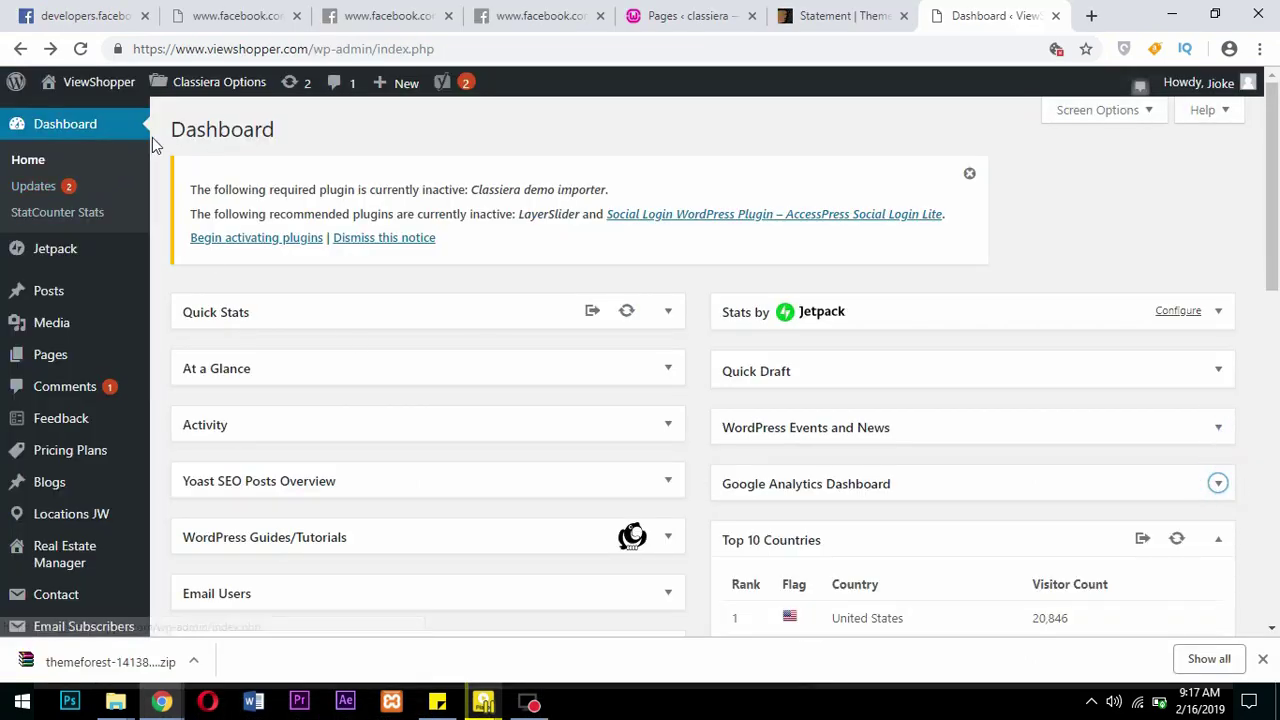
scroll(109, 455, down, 1)
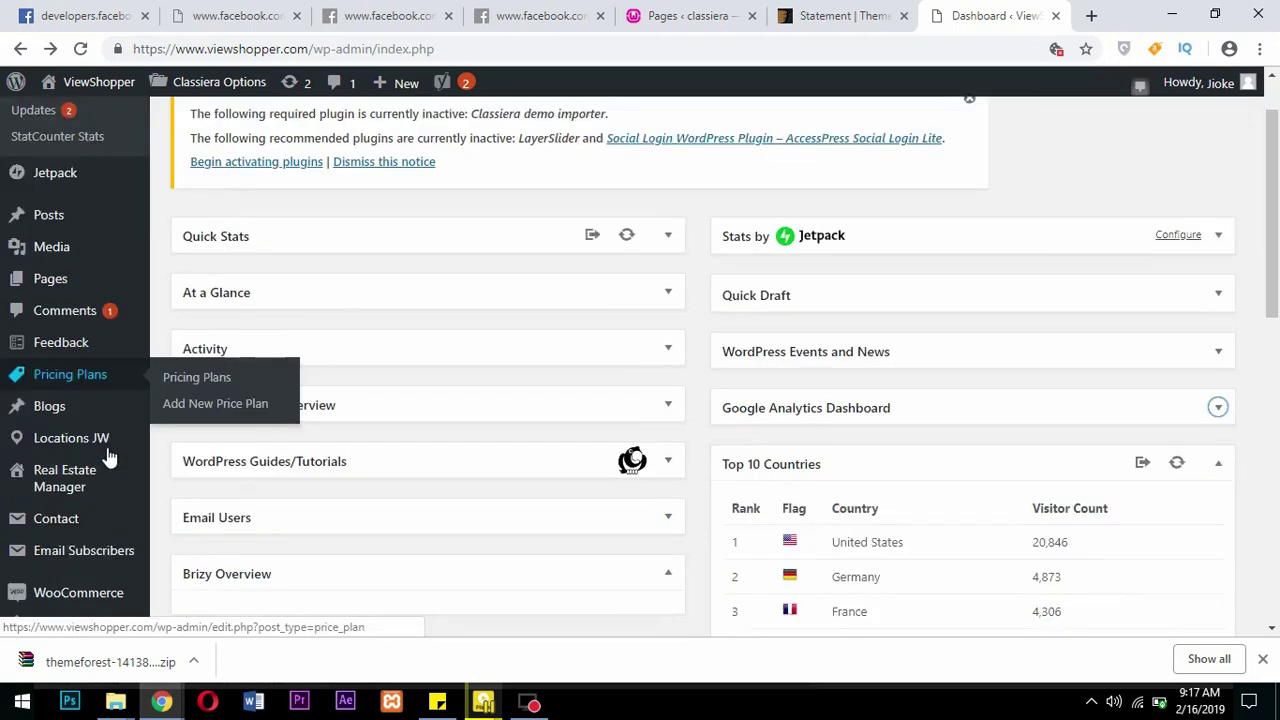
scroll(109, 455, down, 1)
mouse_move(88, 553)
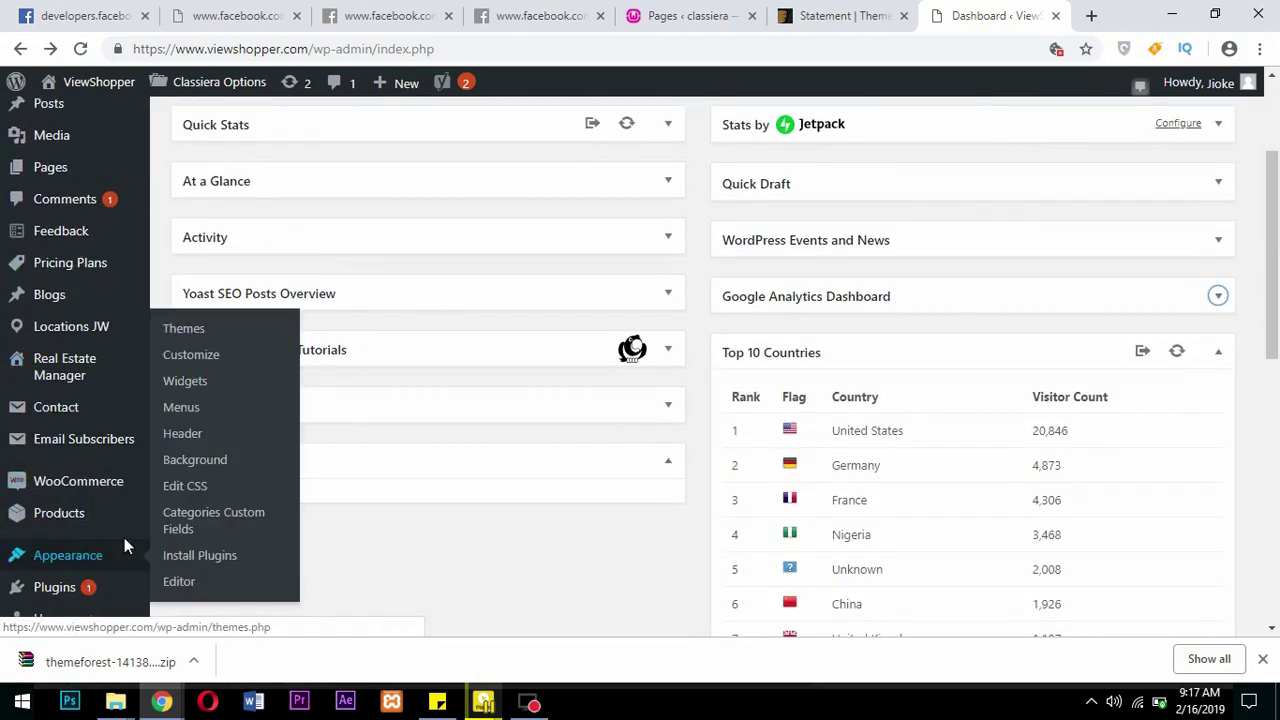
click(184, 330)
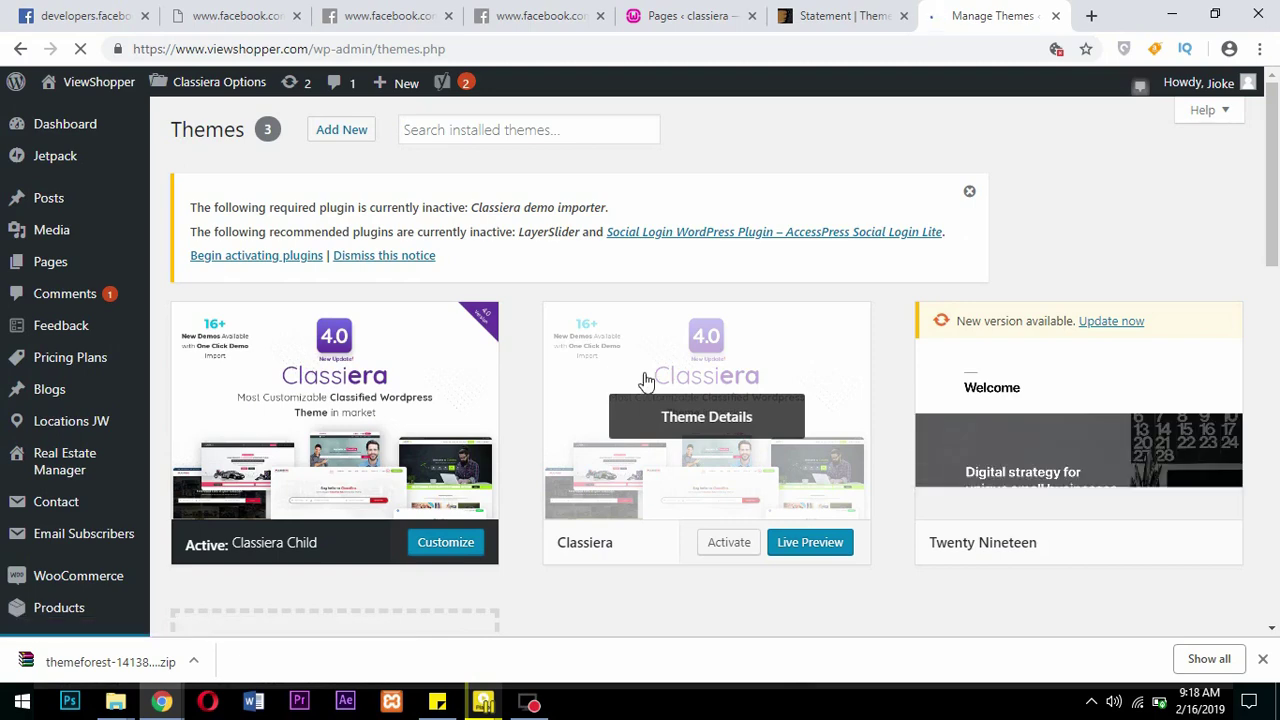
scroll(760, 443, down, 3)
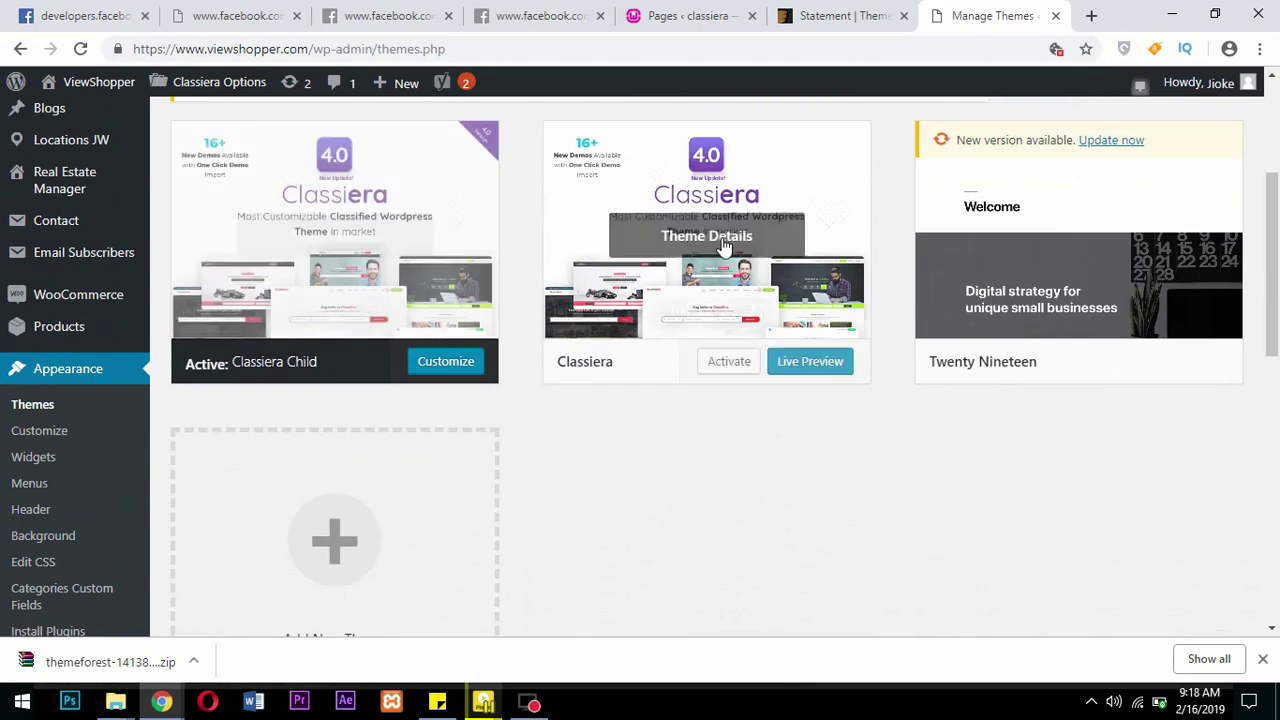
mouse_move(275, 316)
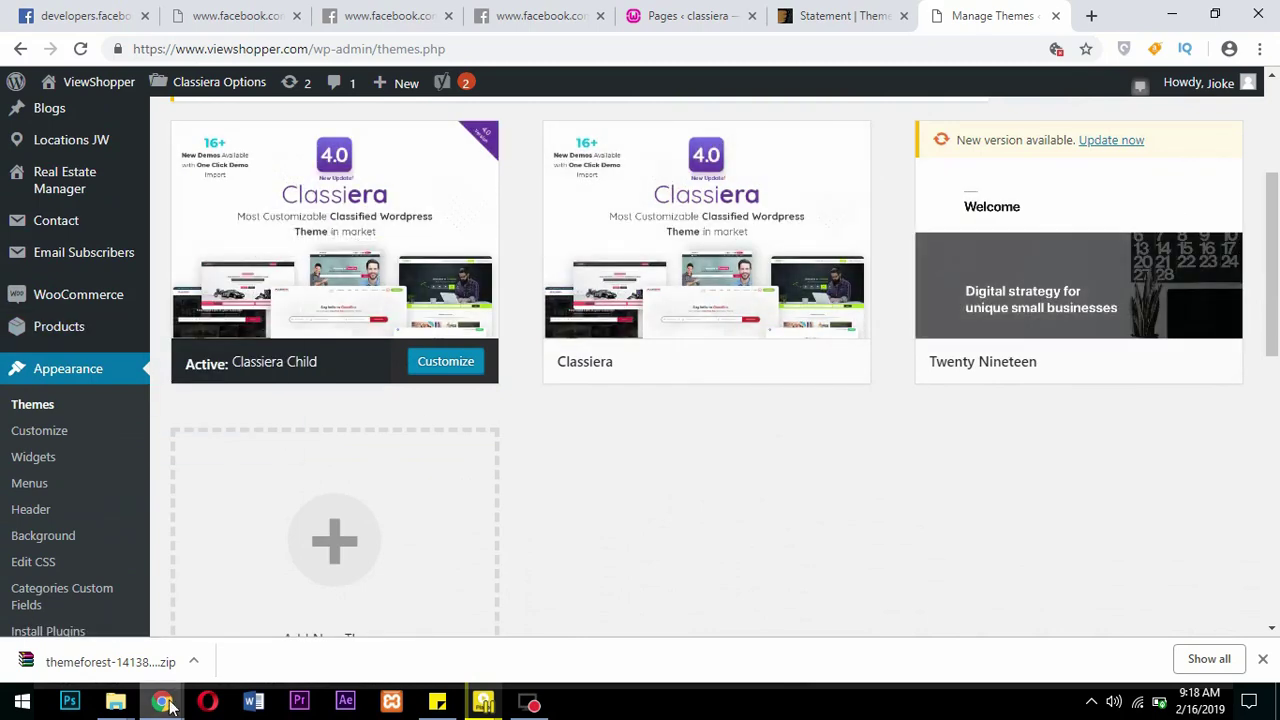
Switch back to cPanel File Manager and select the classiera, classiera-child and twentynineteen theme folders.
mouse_move(161, 702)
click(478, 625)
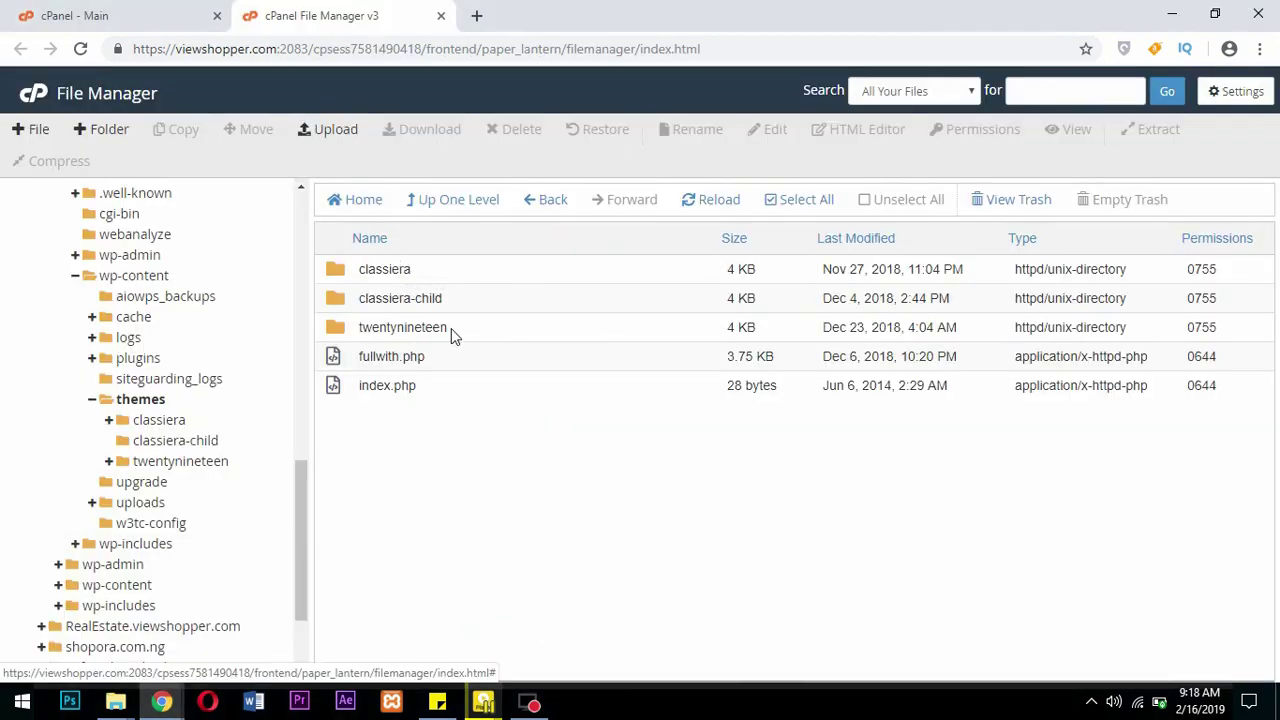
drag(451, 330, 347, 270)
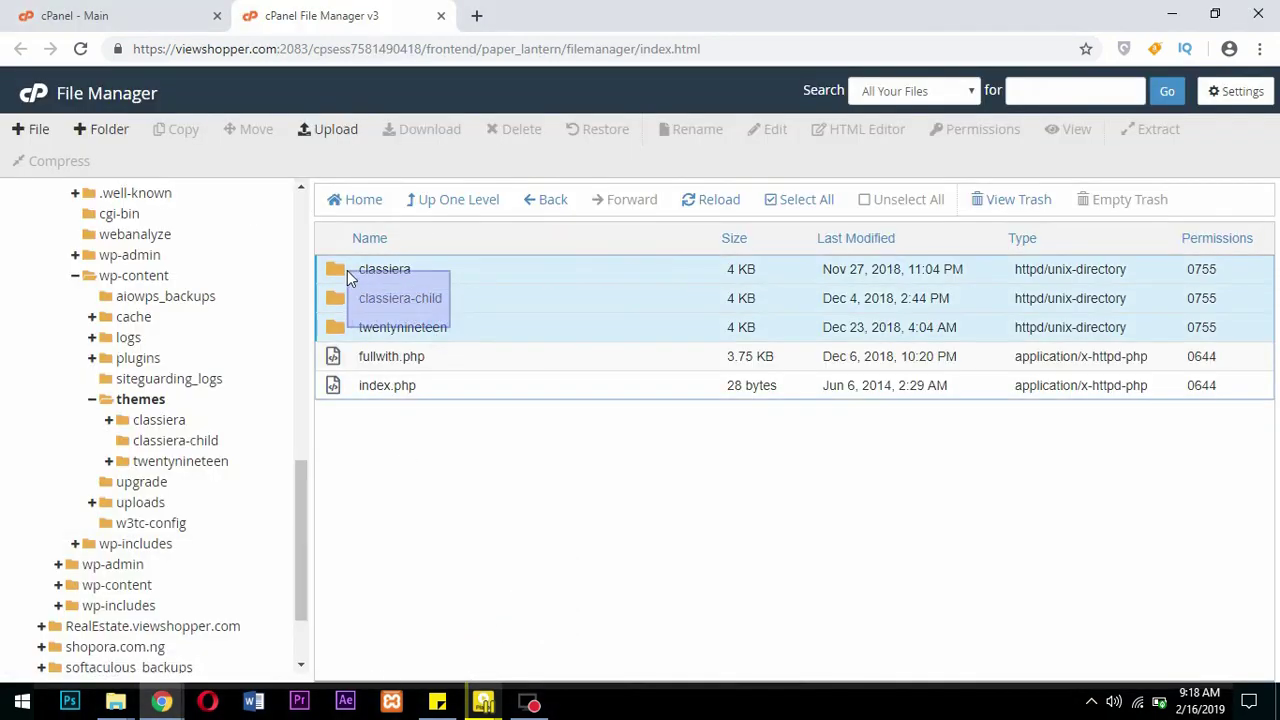
click(489, 501)
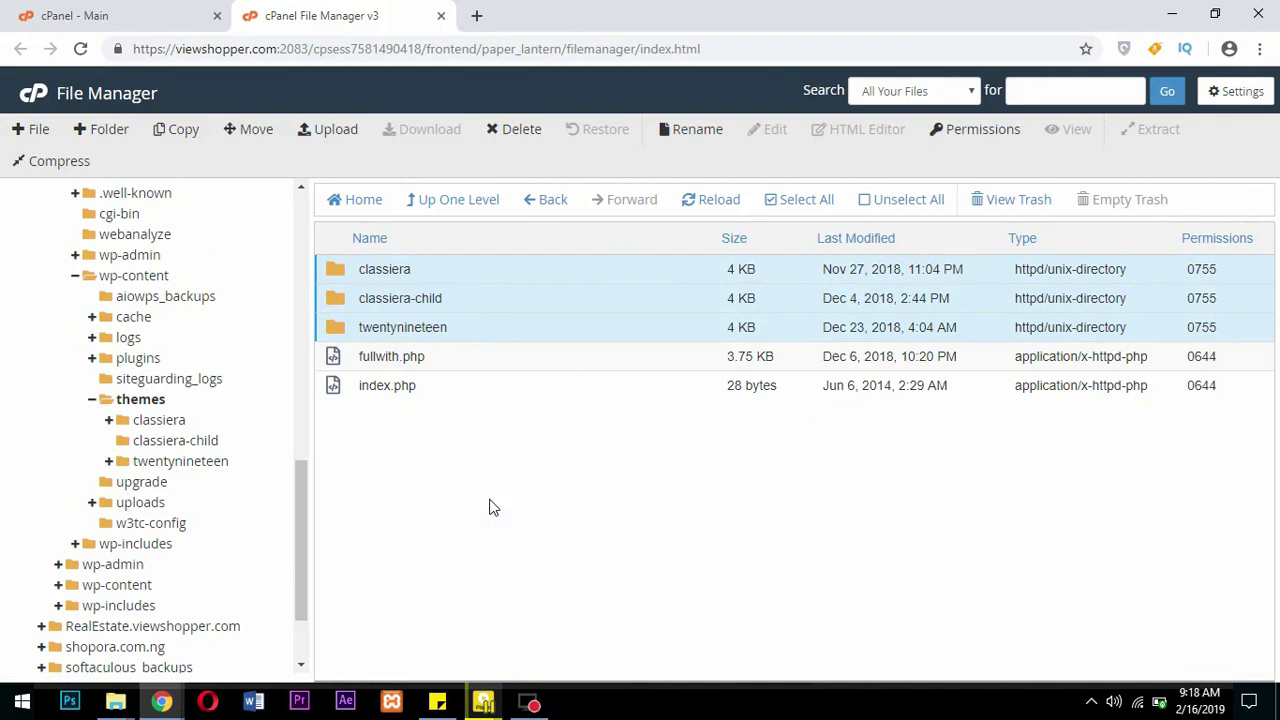
click(488, 505)
Switch to File Explorer, select the extracted themeforest Classiera theme folder on the Desktop, and return to cPanel File Manager.
mouse_move(115, 702)
click(489, 616)
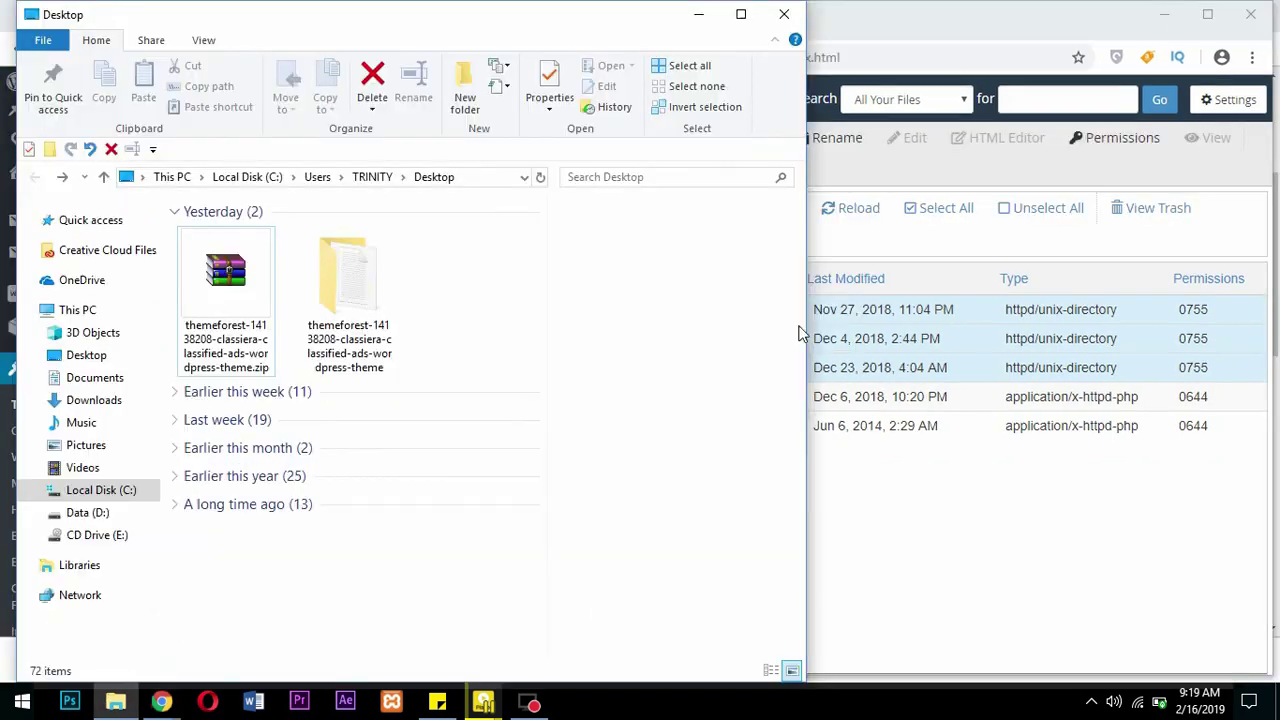
click(1106, 588)
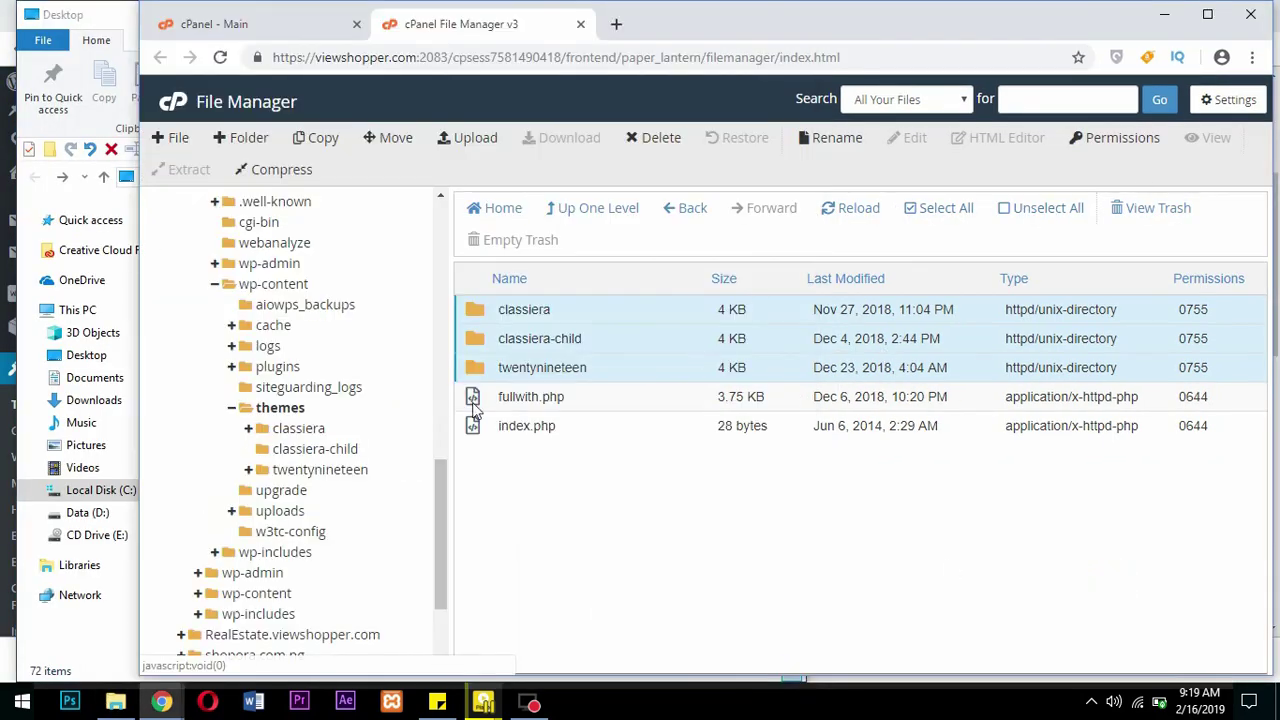
click(115, 701)
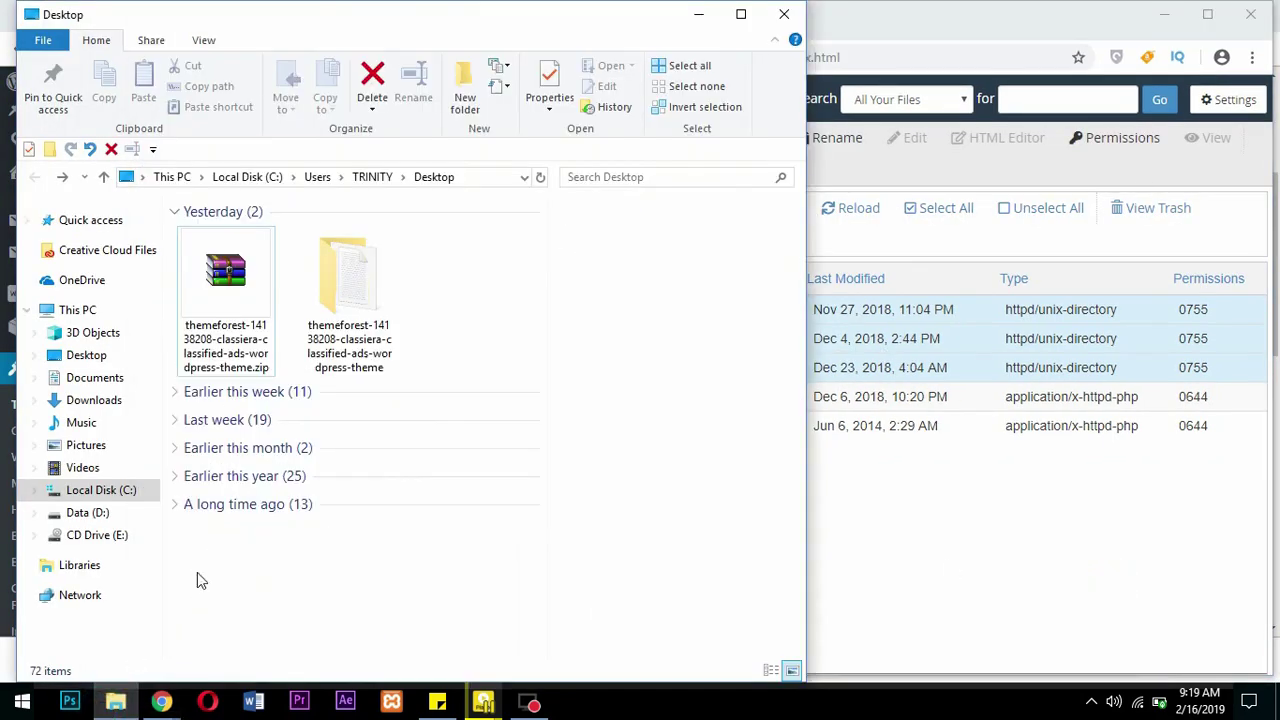
click(360, 282)
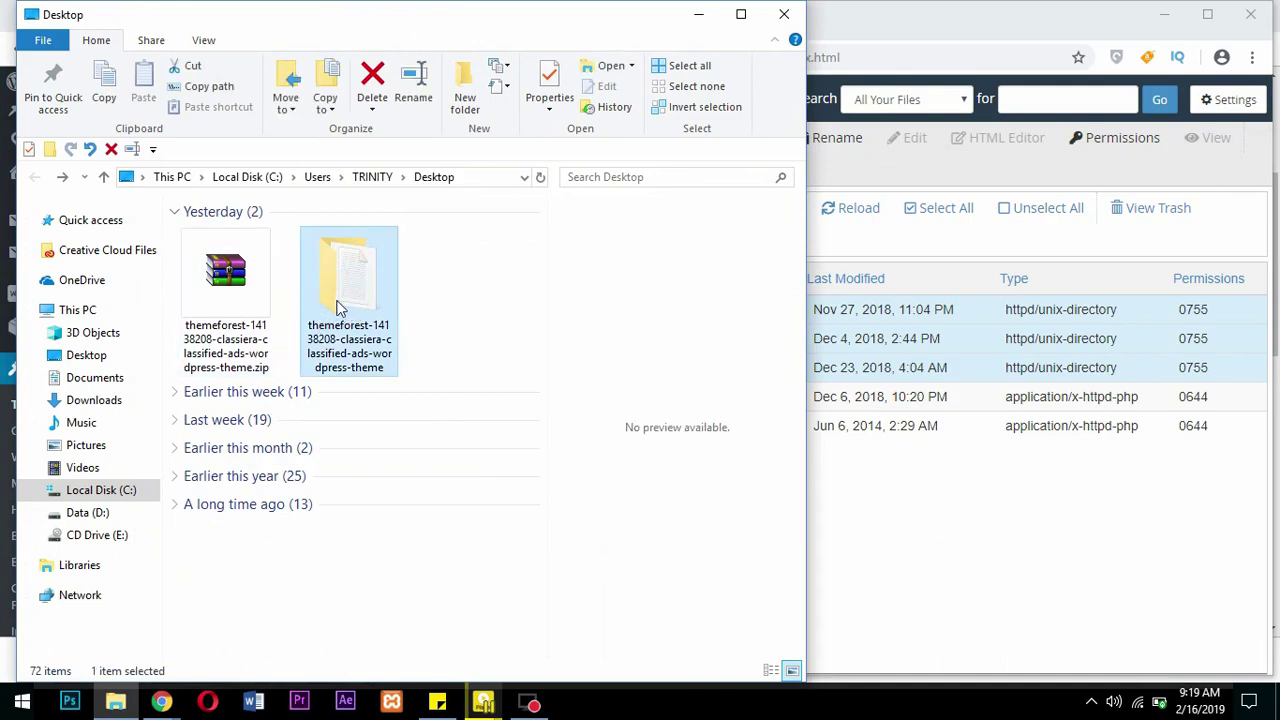
click(1021, 515)
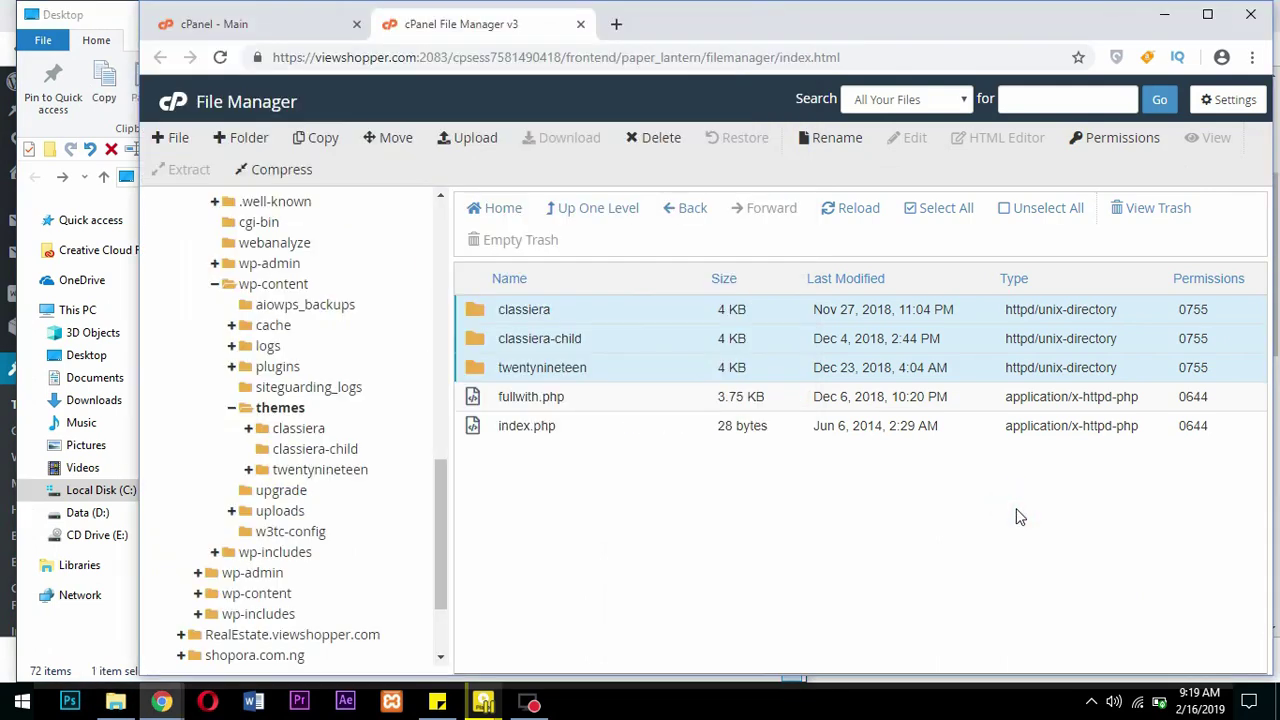
Upload classiera.zip from the themeforest Classiera folder on the Desktop to viewshopper.com's wp-content/themes folder.
click(462, 140)
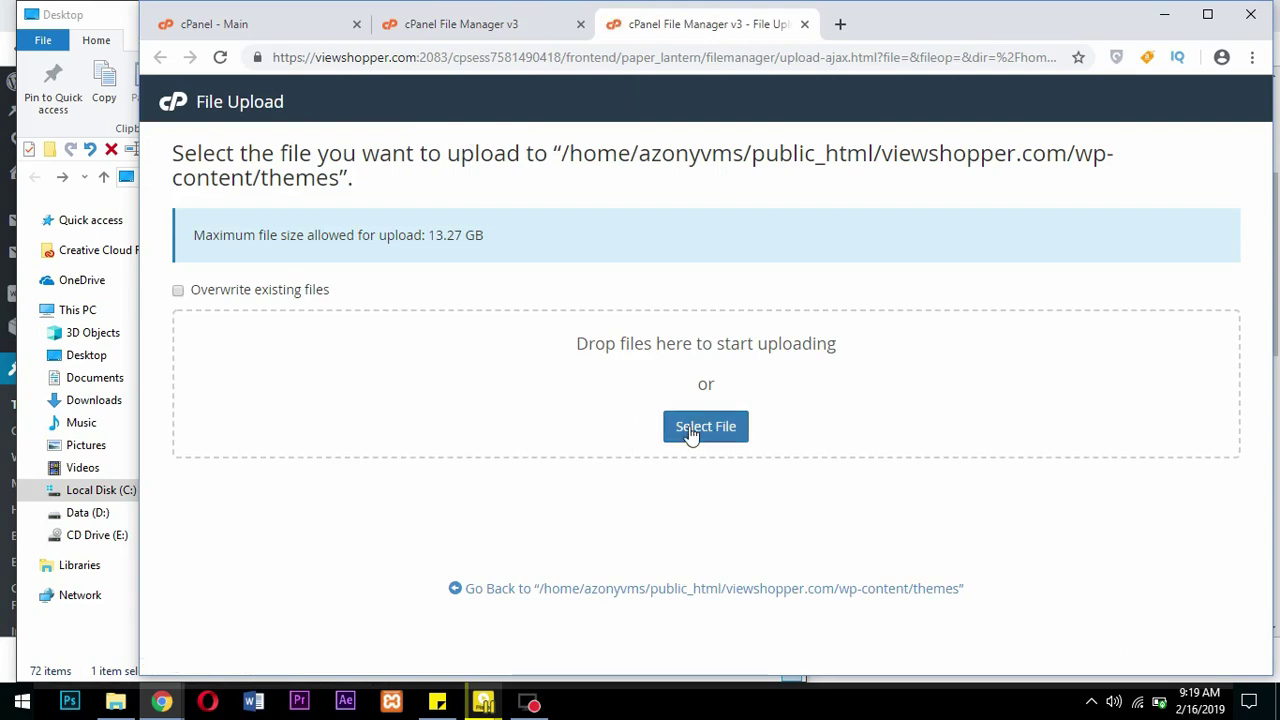
click(689, 431)
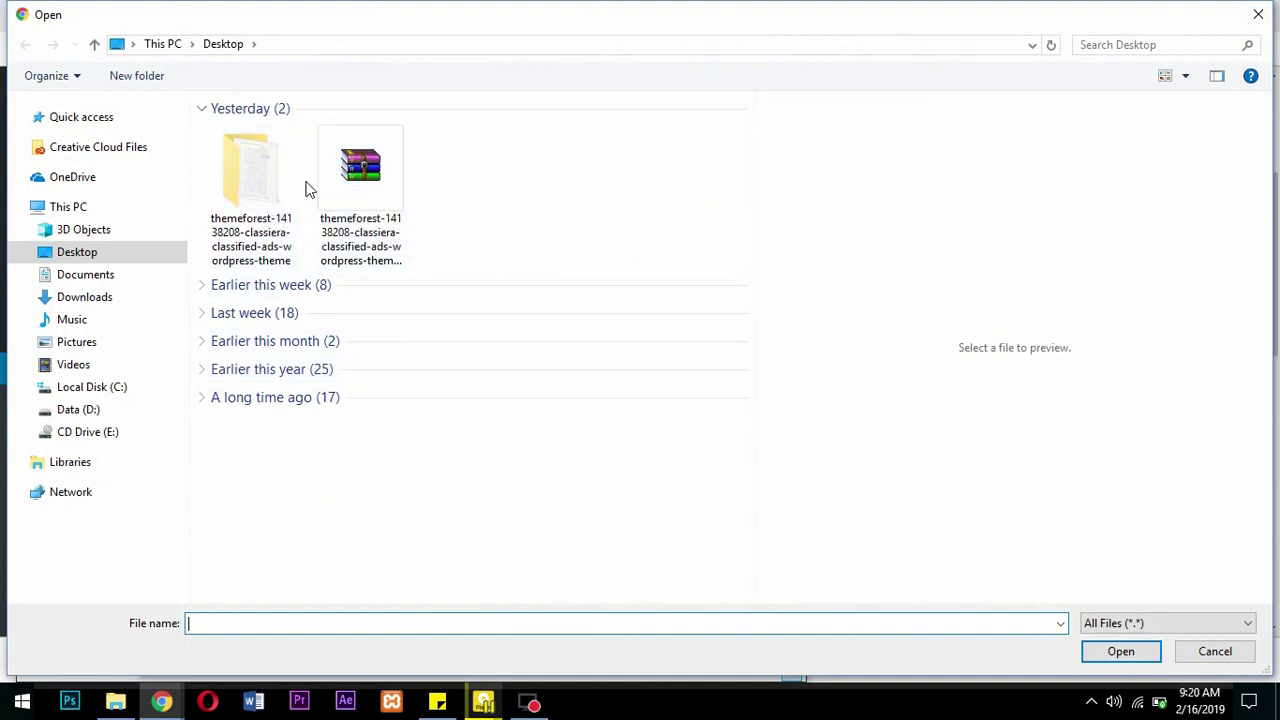
double_click(257, 170)
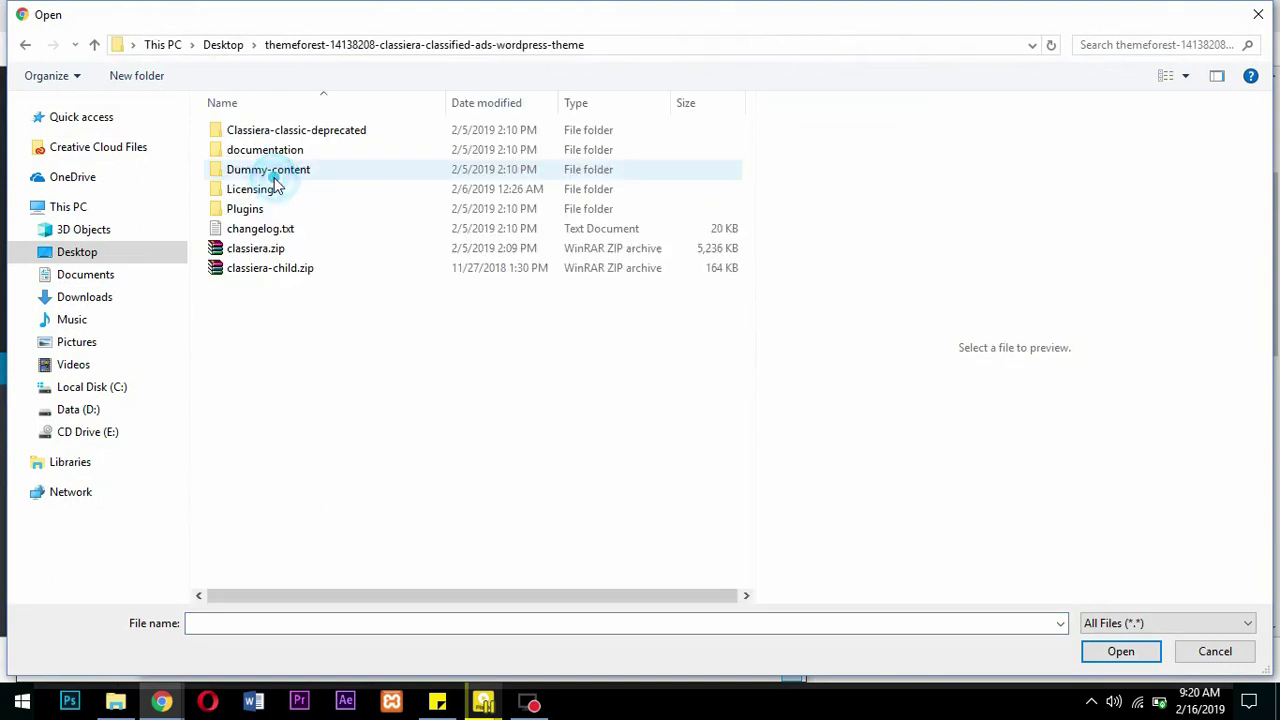
click(241, 251)
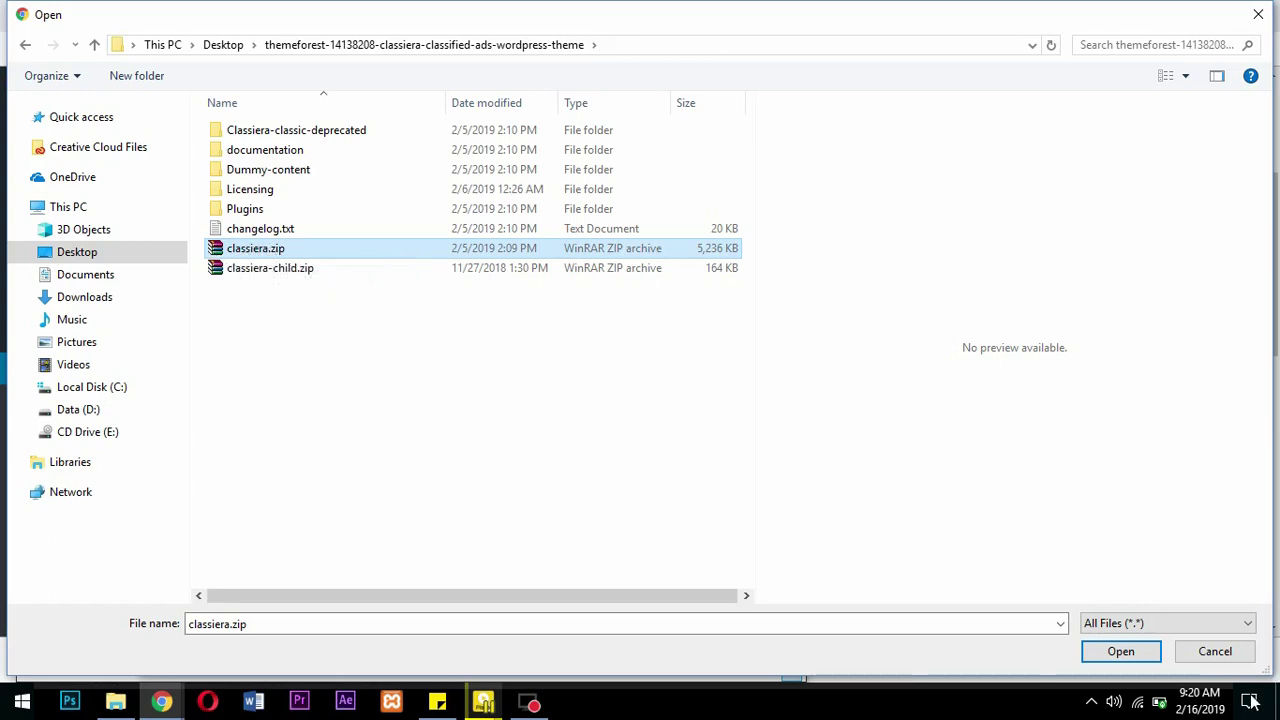
click(1130, 653)
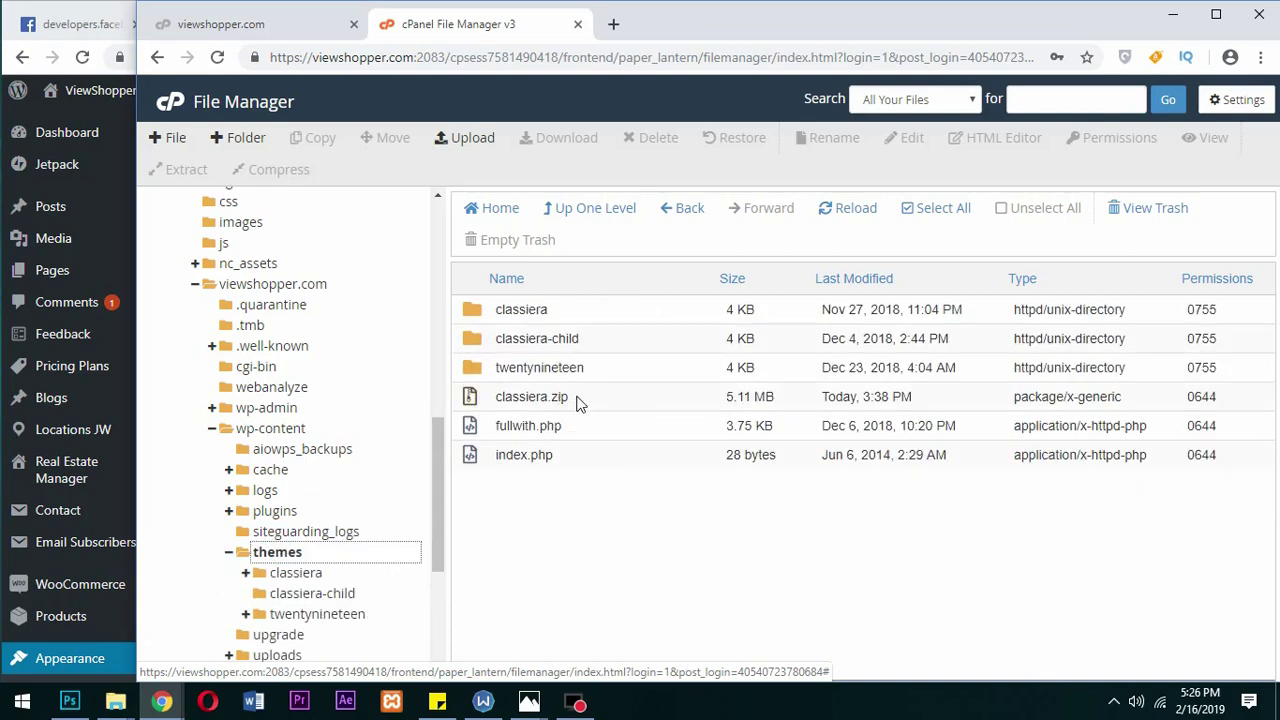
Rename the existing classiera theme folder as "classiera 1".
click(502, 398)
drag(502, 398, 513, 375)
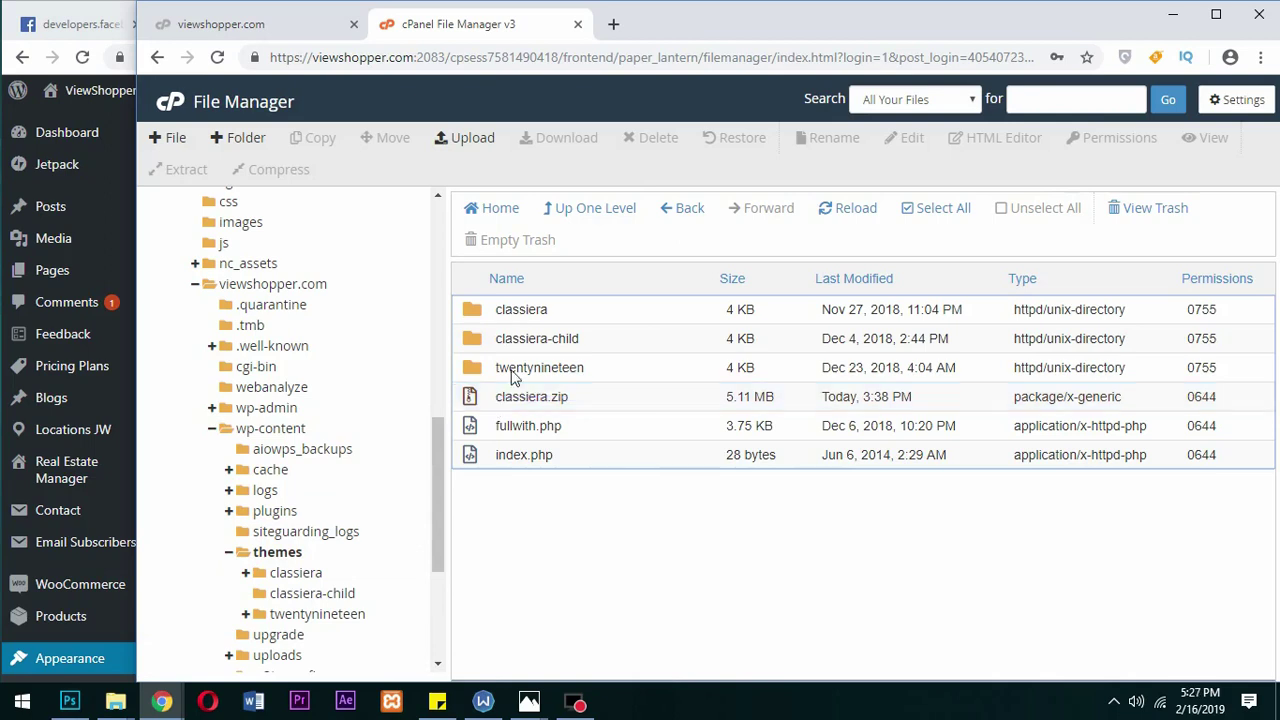
click(546, 312)
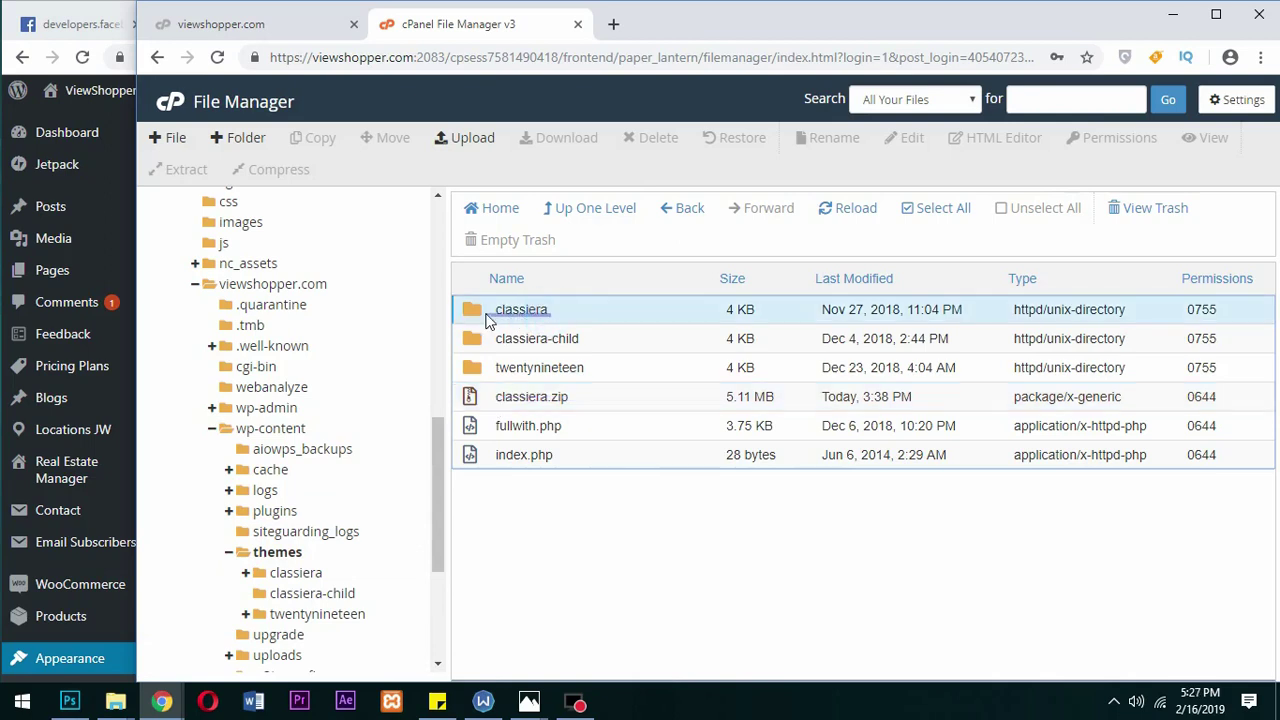
right_click(543, 313)
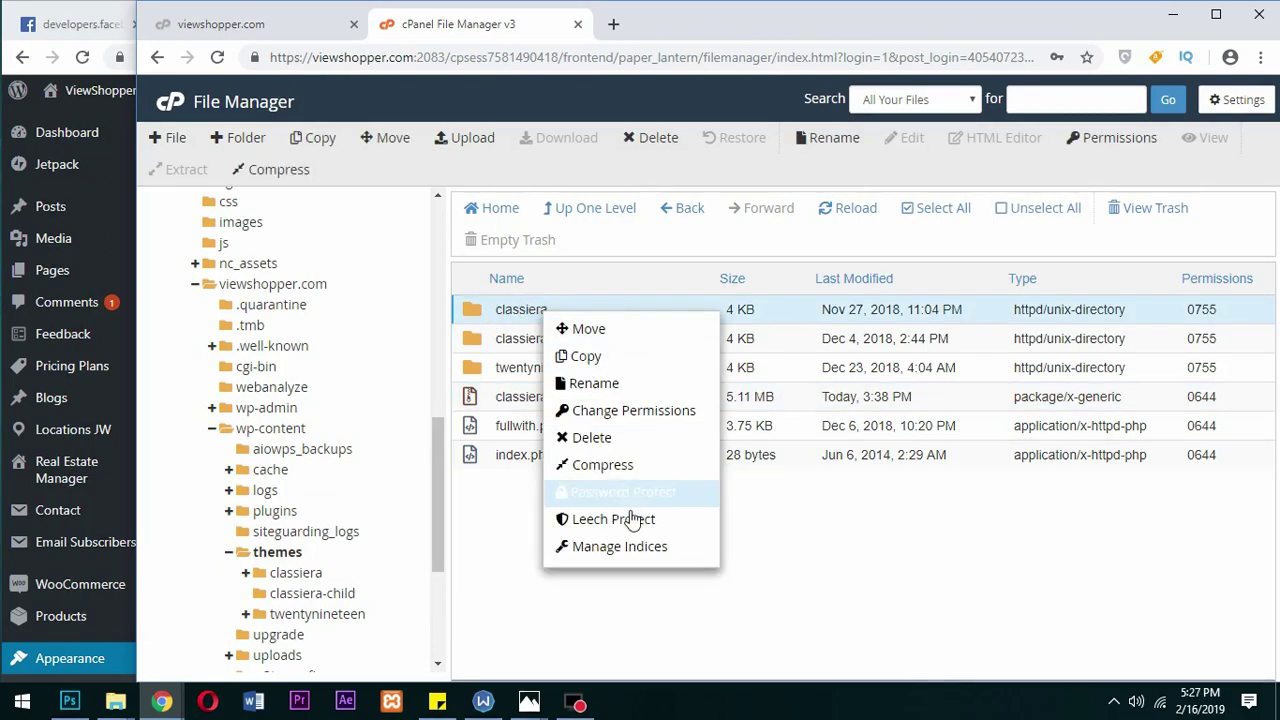
click(616, 388)
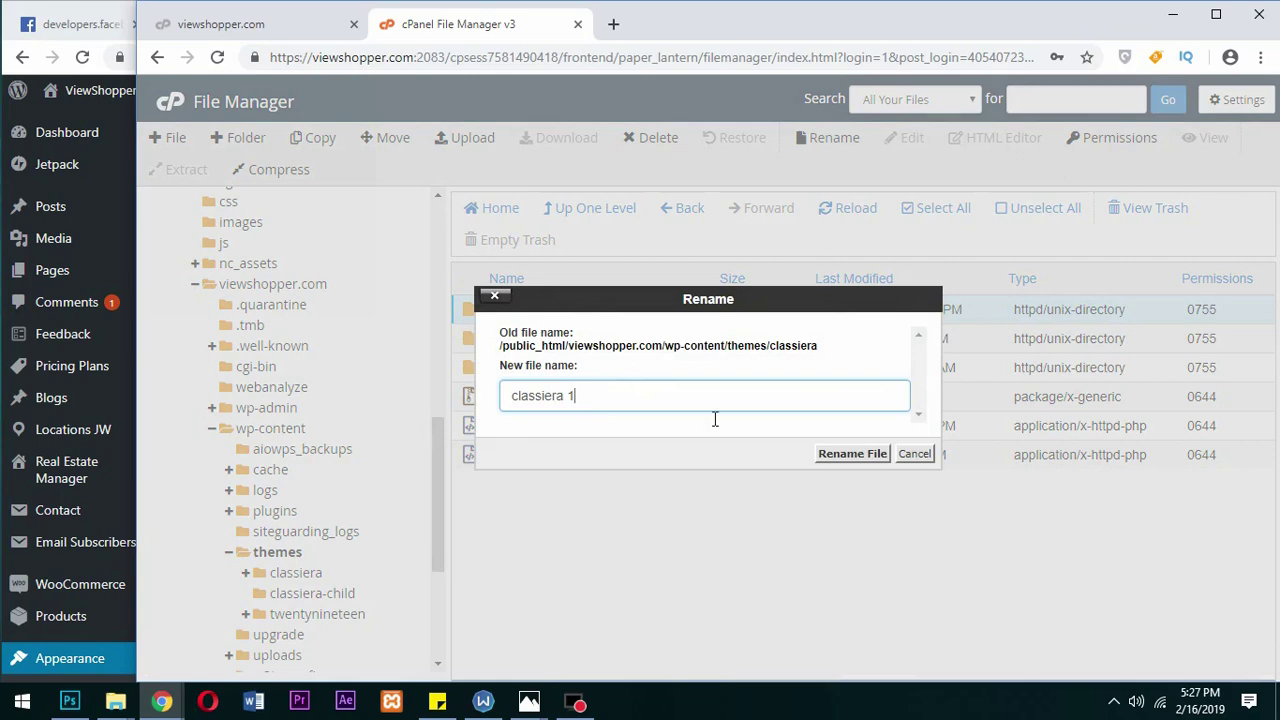
text(1)
click(852, 454)
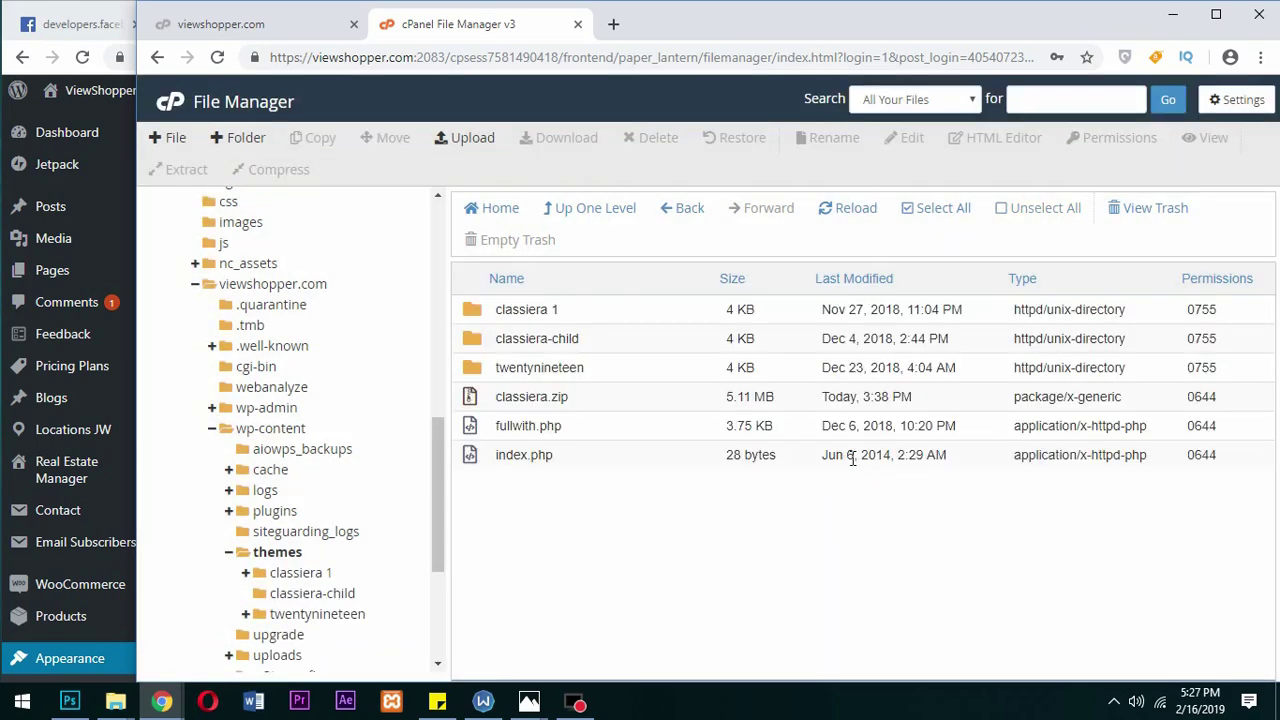
Extract classiera.zip into /public_html/viewshopper.com/wp-content/themes, review the extraction results and close them.
right_click(555, 398)
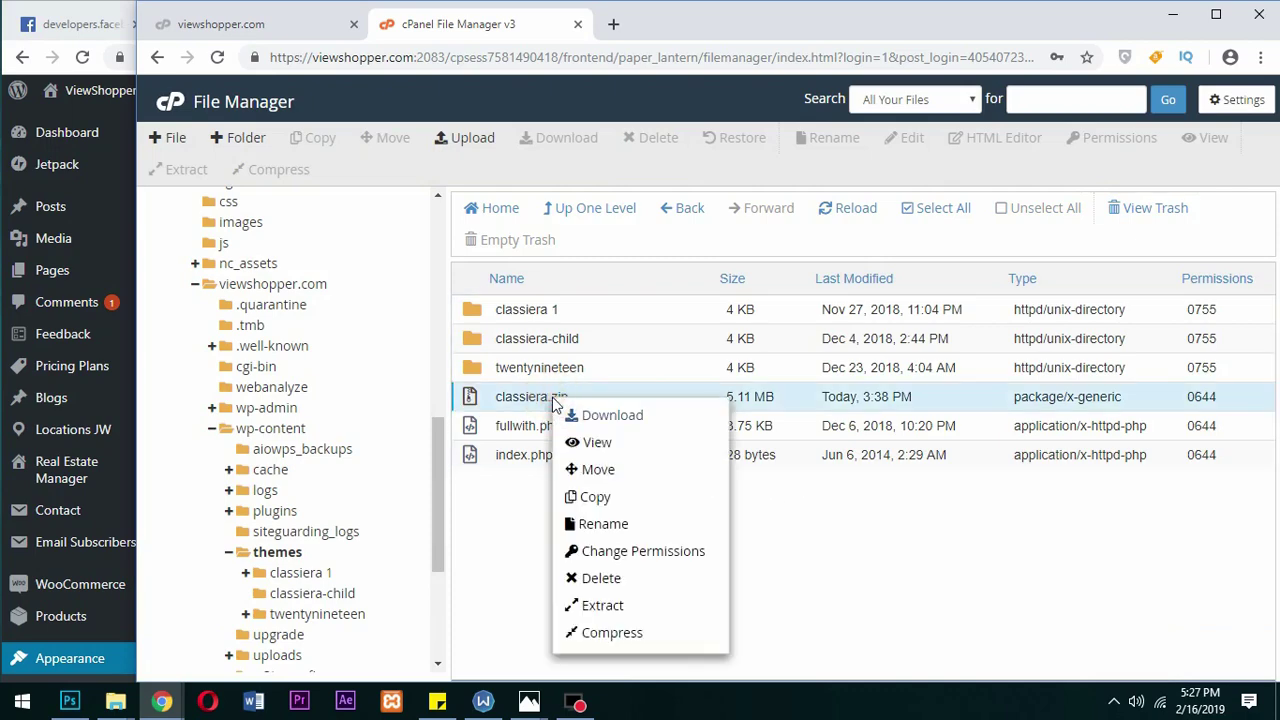
click(645, 605)
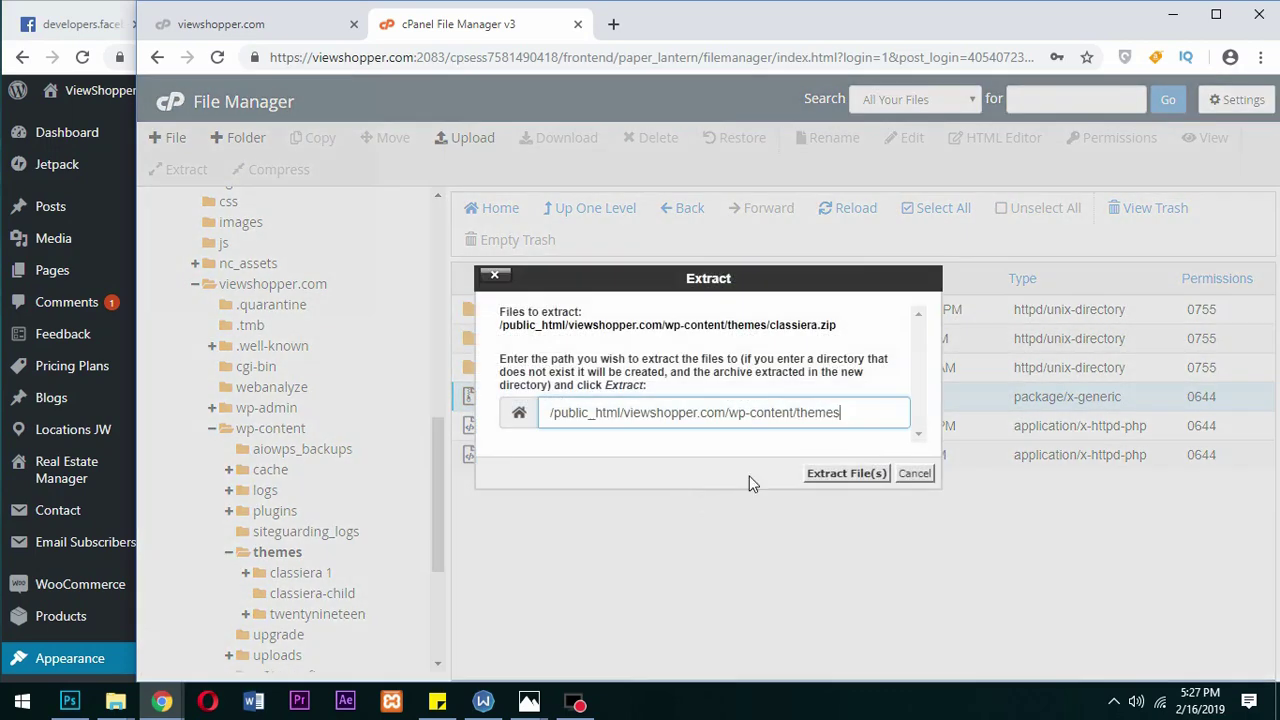
click(833, 475)
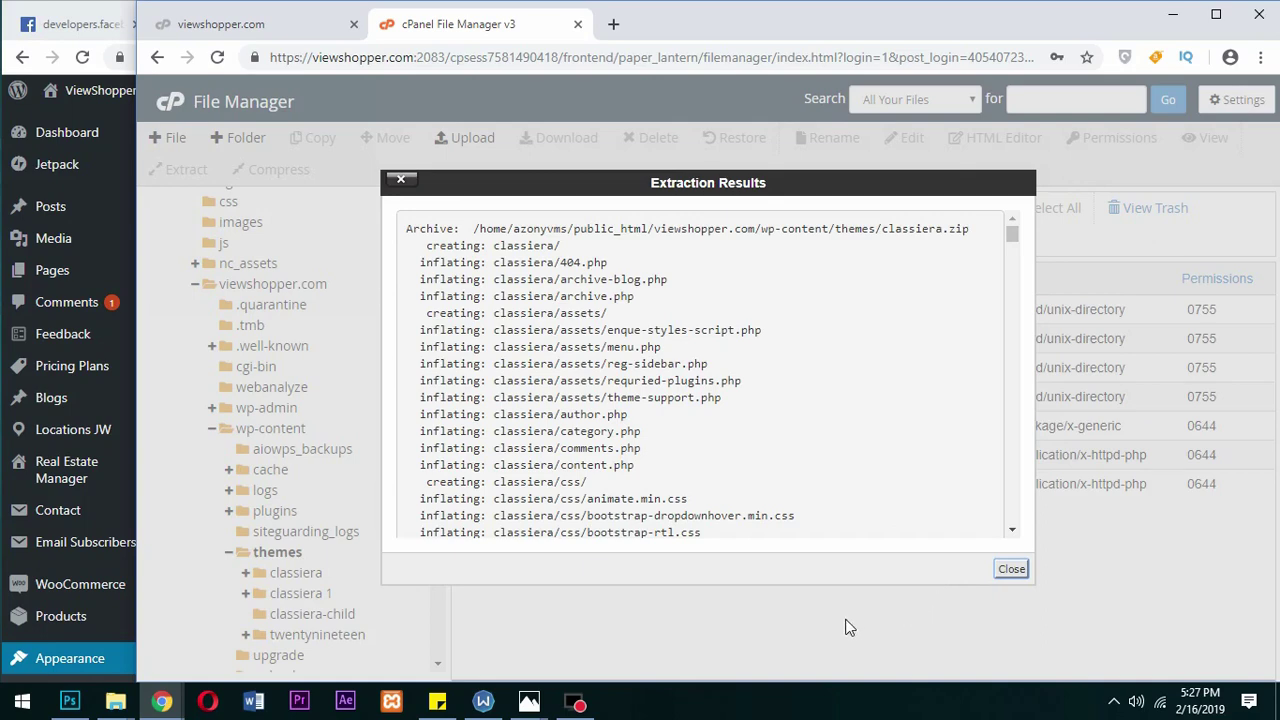
drag(1013, 231, 1028, 532)
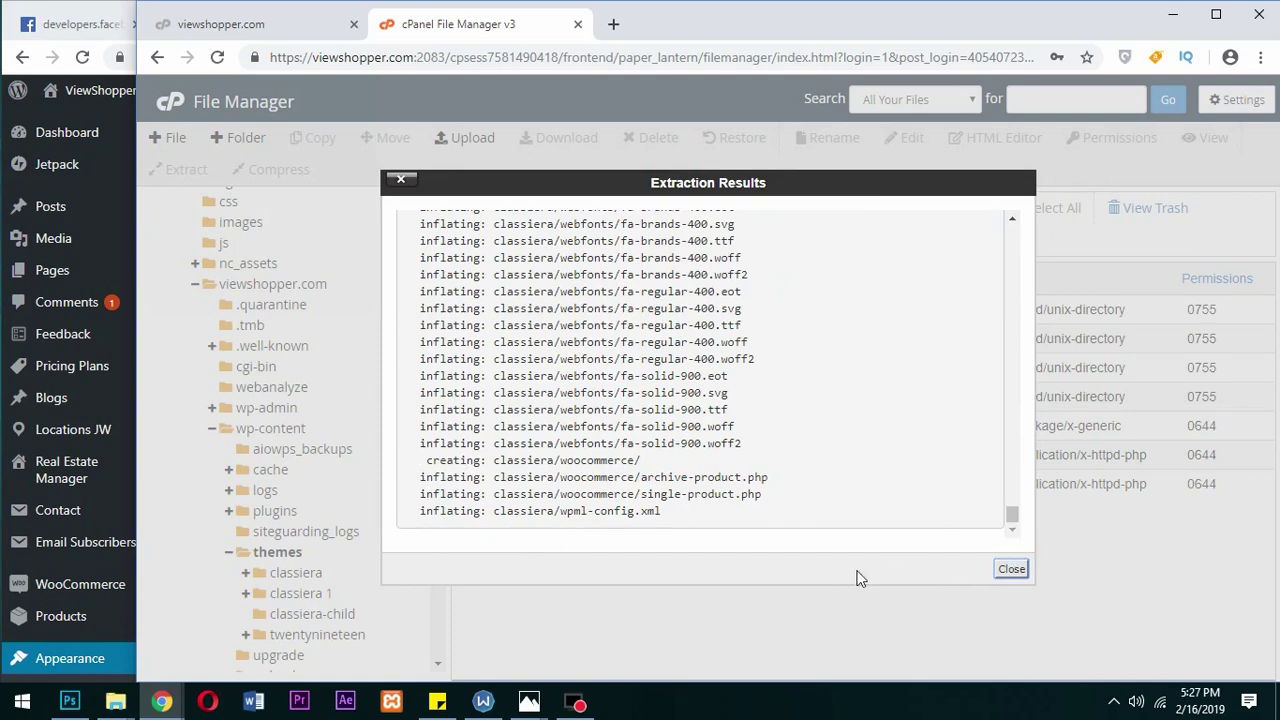
click(1008, 569)
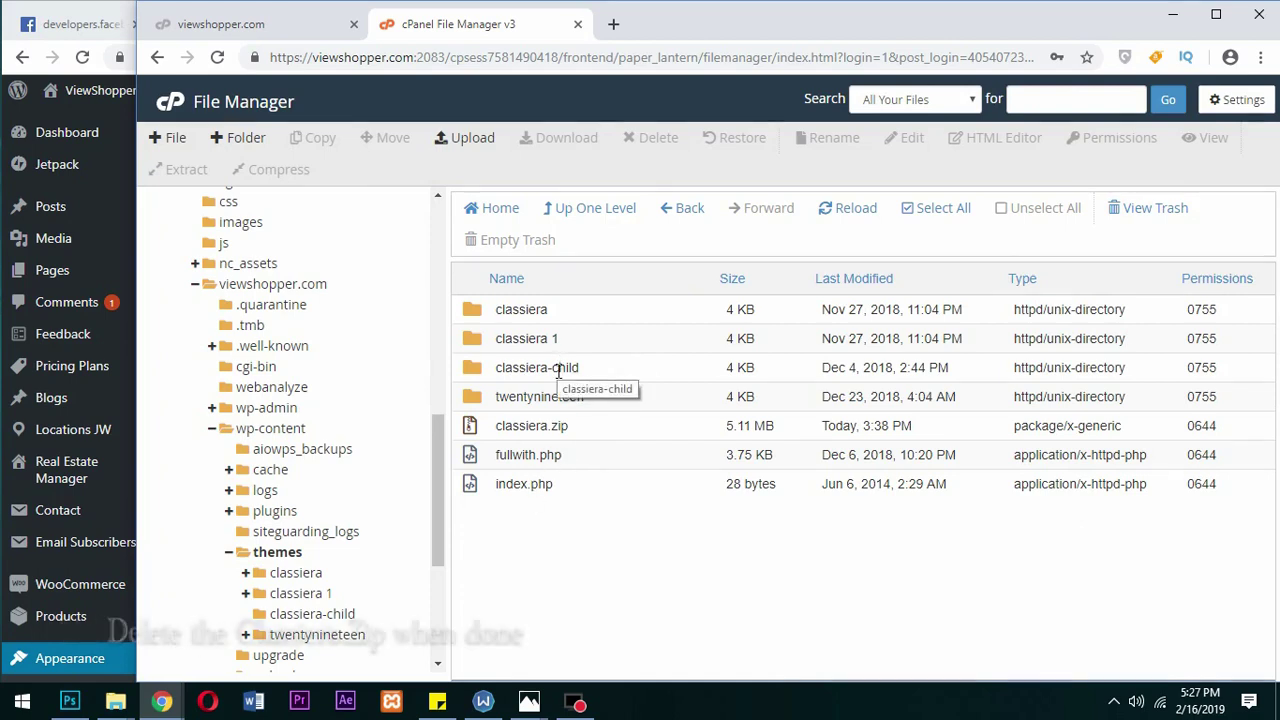
Open viewshopper.com in a new browser tab, maximize the window and look through the homepage.
click(614, 31)
text(viewshopper.com:)
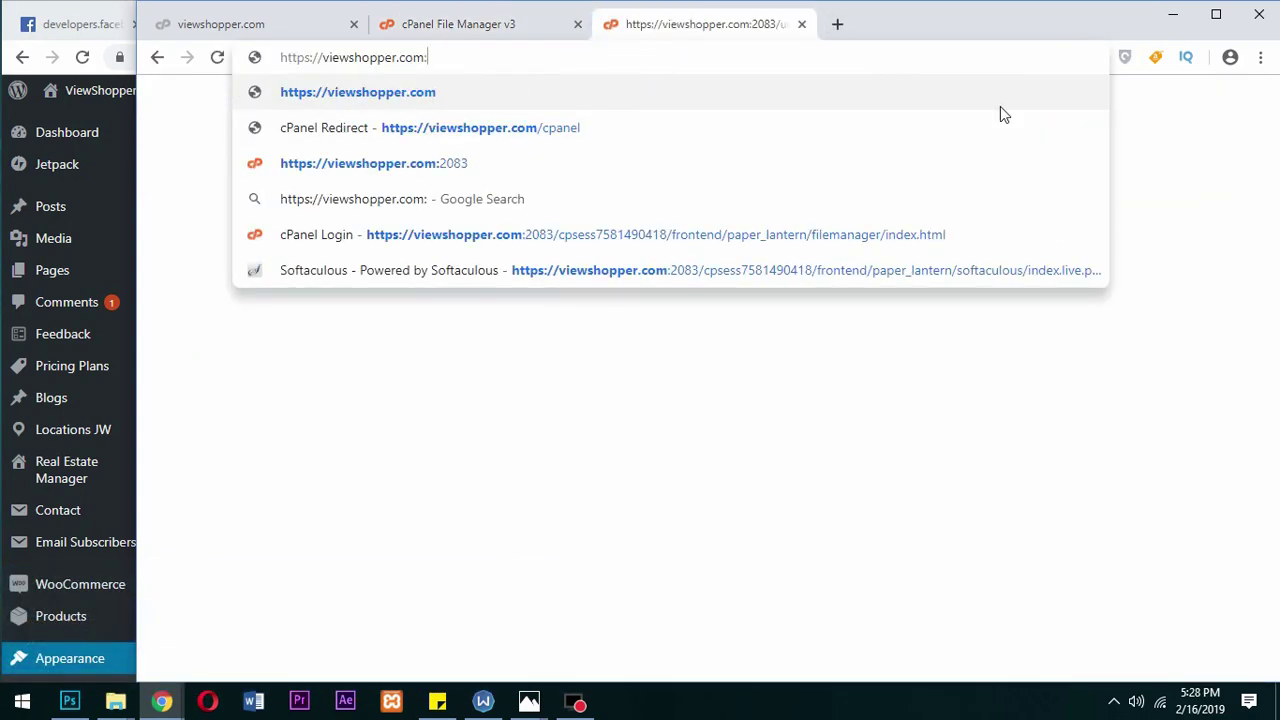
key(Return)
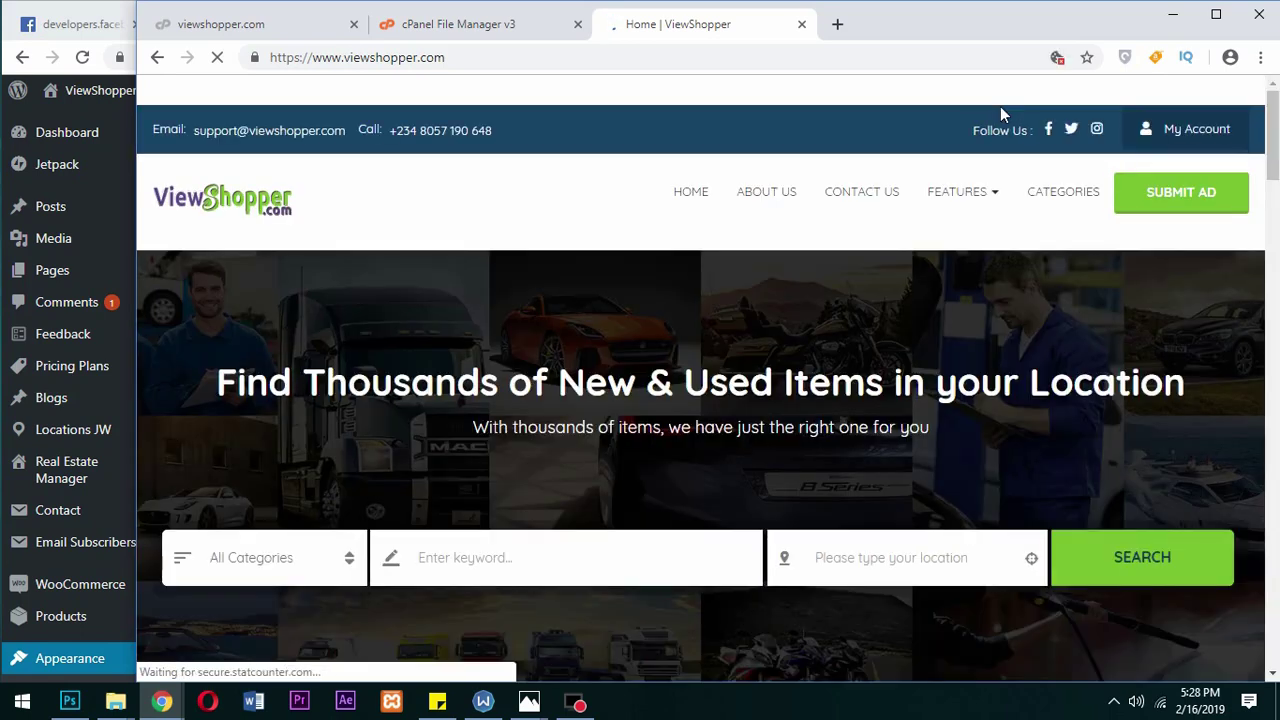
click(1216, 14)
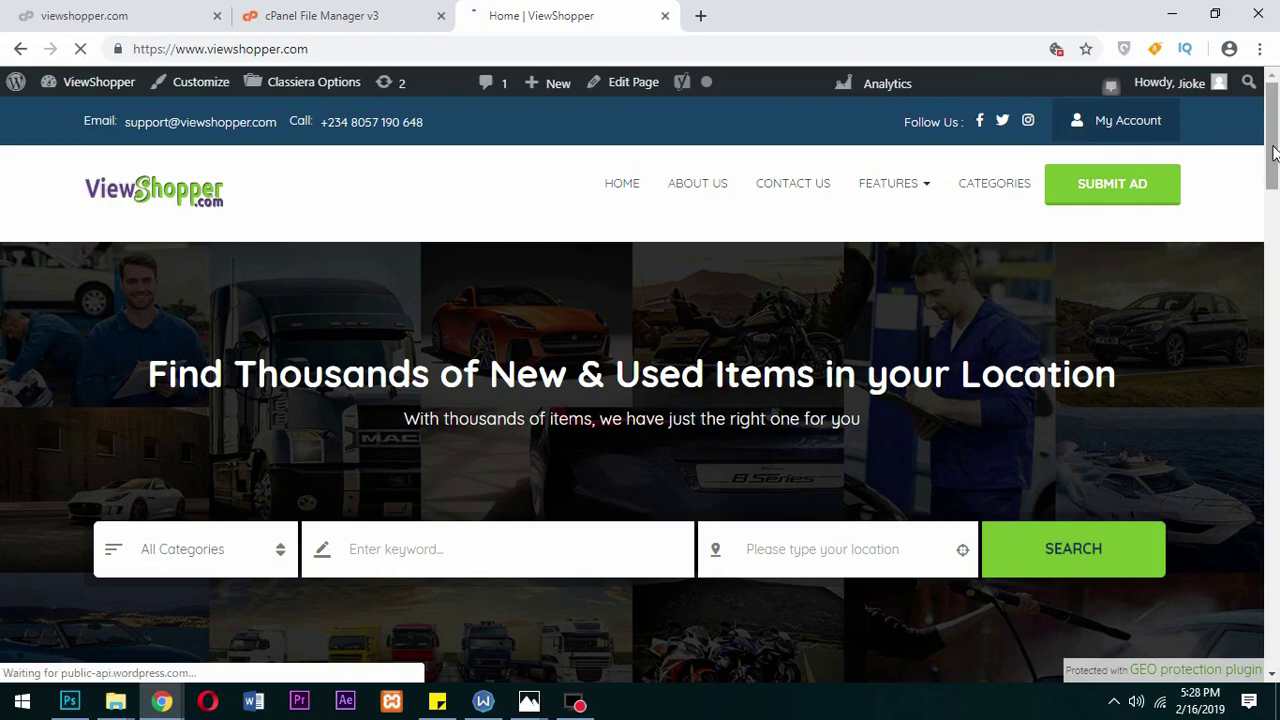
drag(1274, 200, 1276, 343)
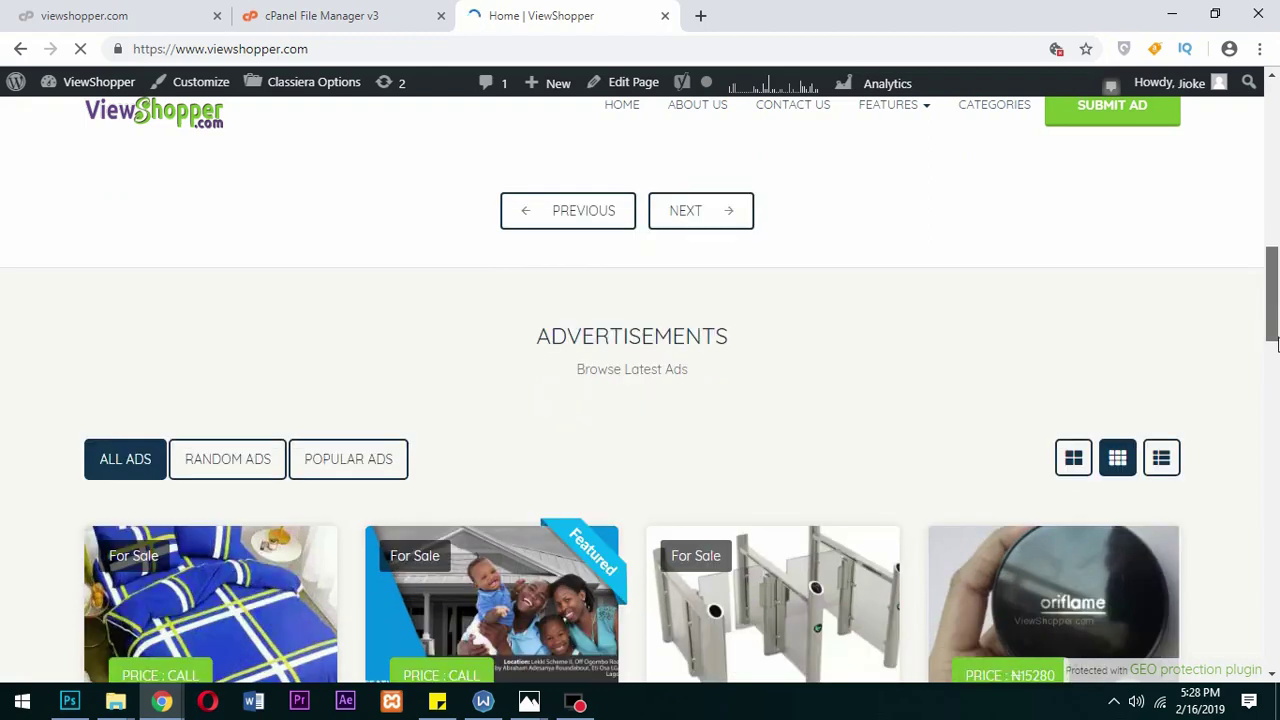
Switch back to the WordPress admin window, check the Classiera theme's version in its details, and reload the Themes page.
click(124, 18)
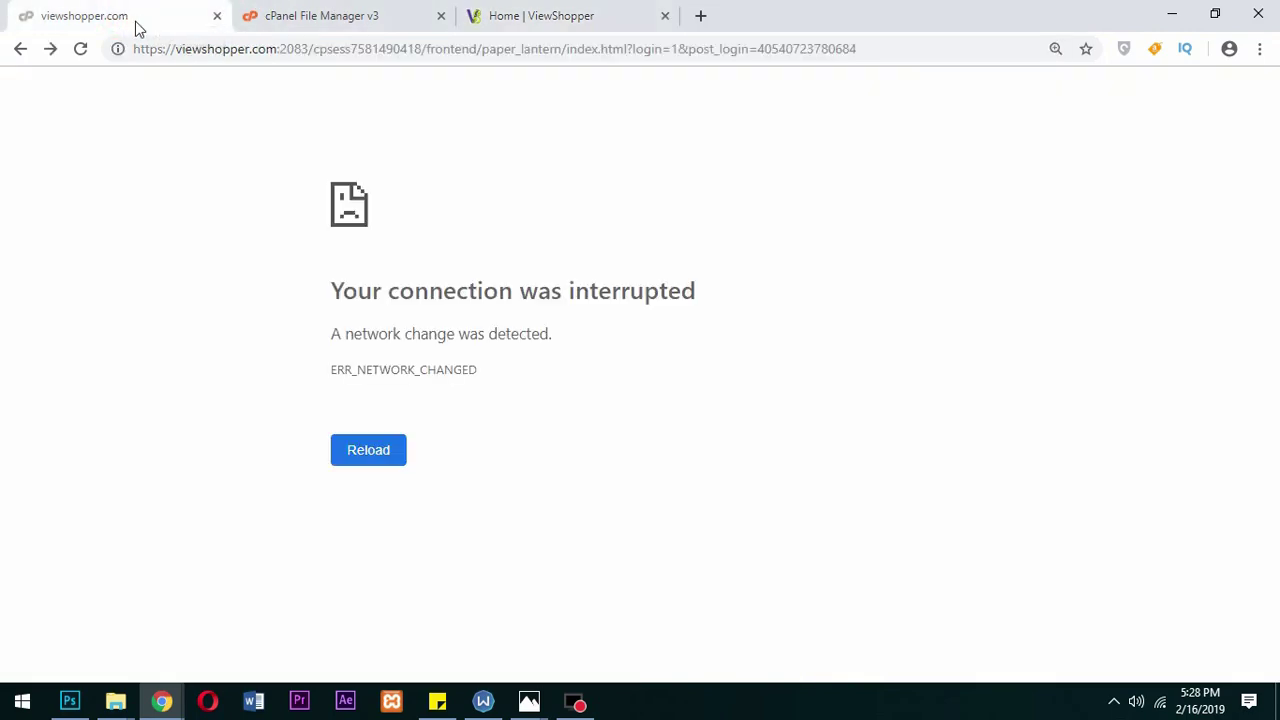
click(1215, 14)
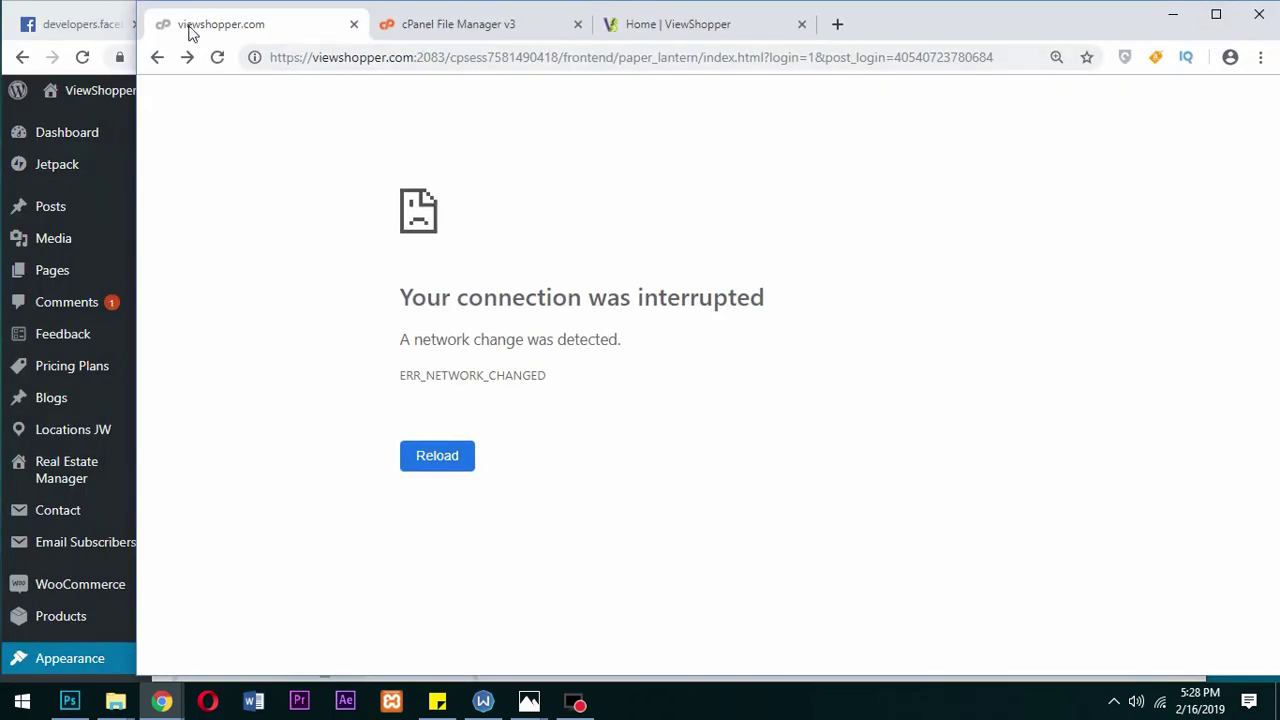
click(68, 12)
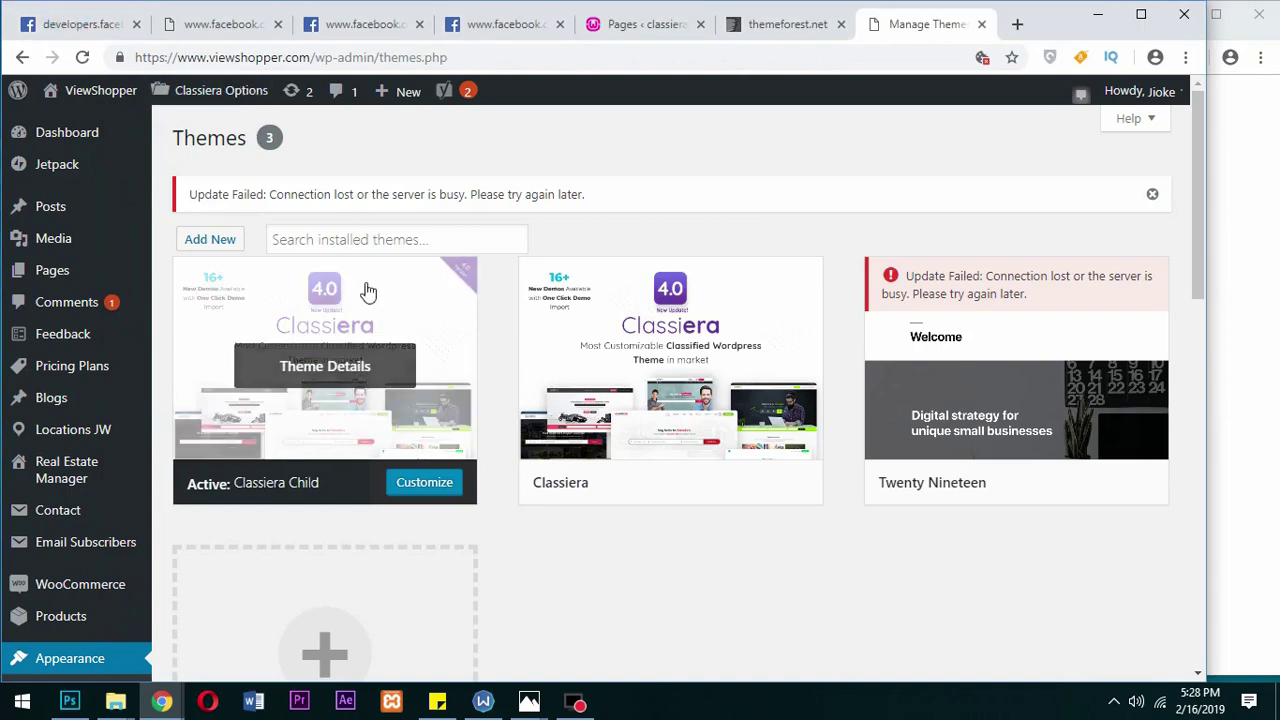
click(676, 368)
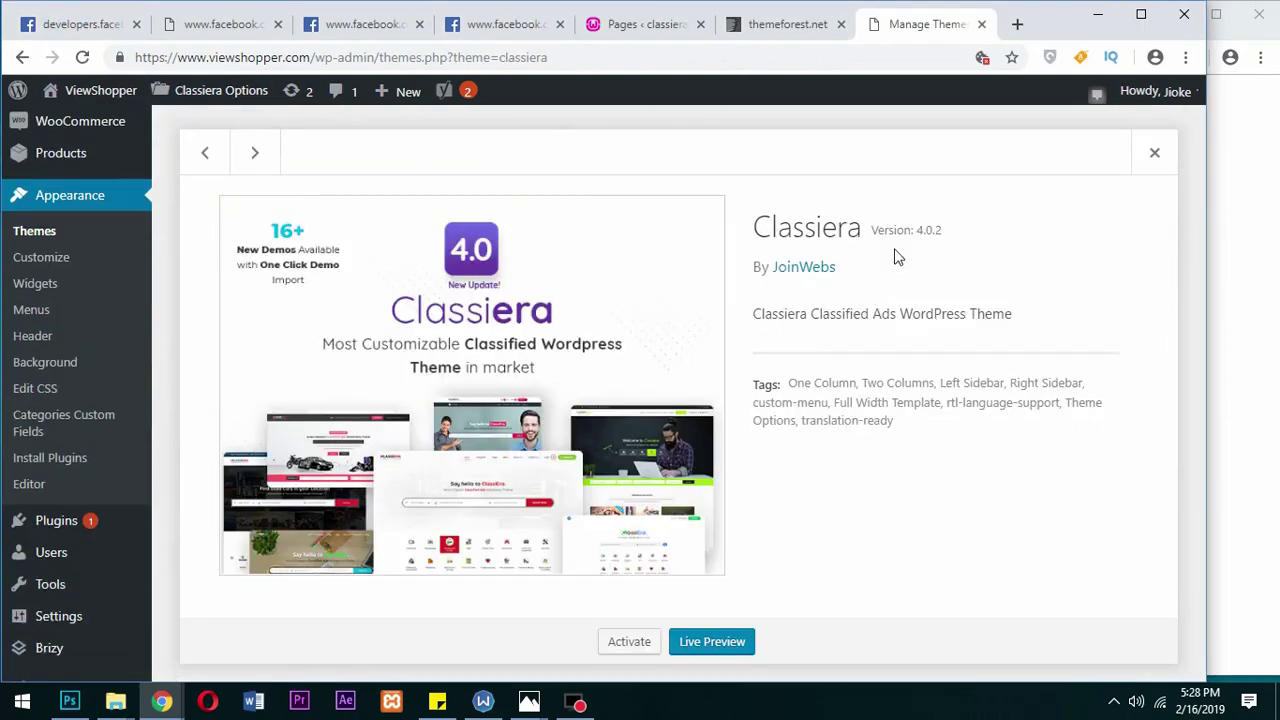
drag(940, 228, 917, 233)
click(36, 232)
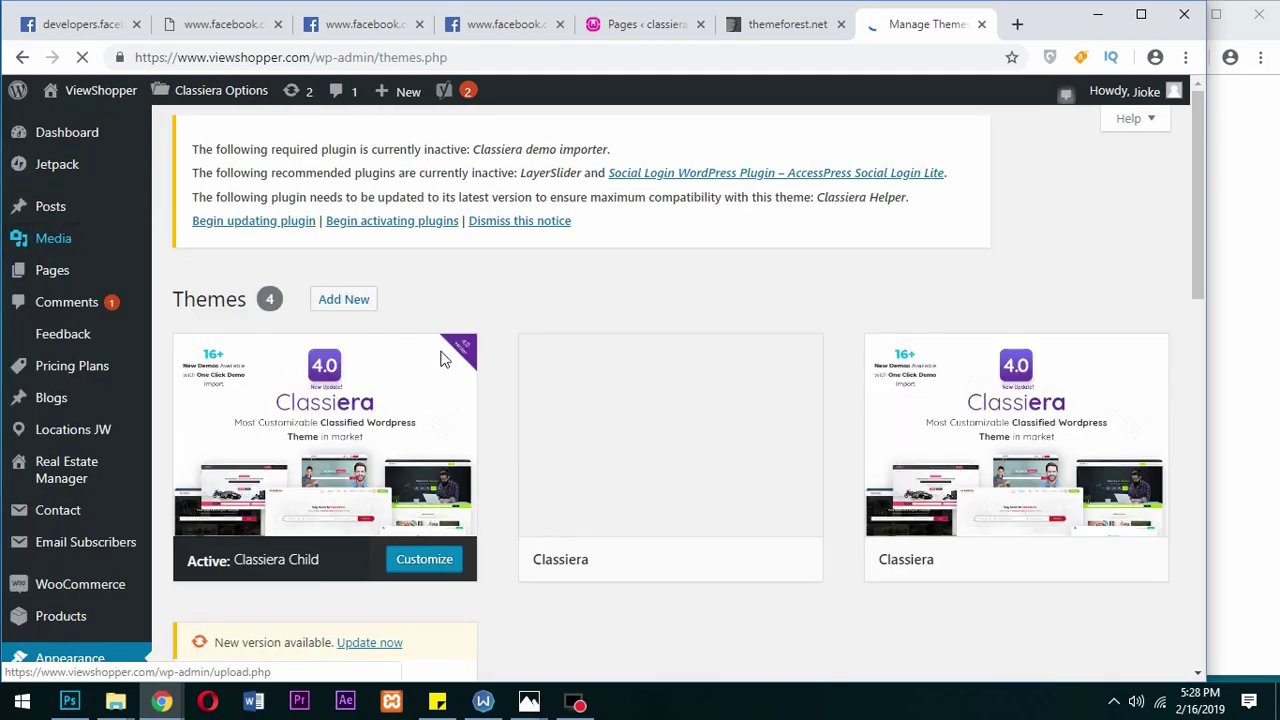
Open the details of each of the two installed Classiera themes in turn to compare their version numbers.
mouse_move(644, 353)
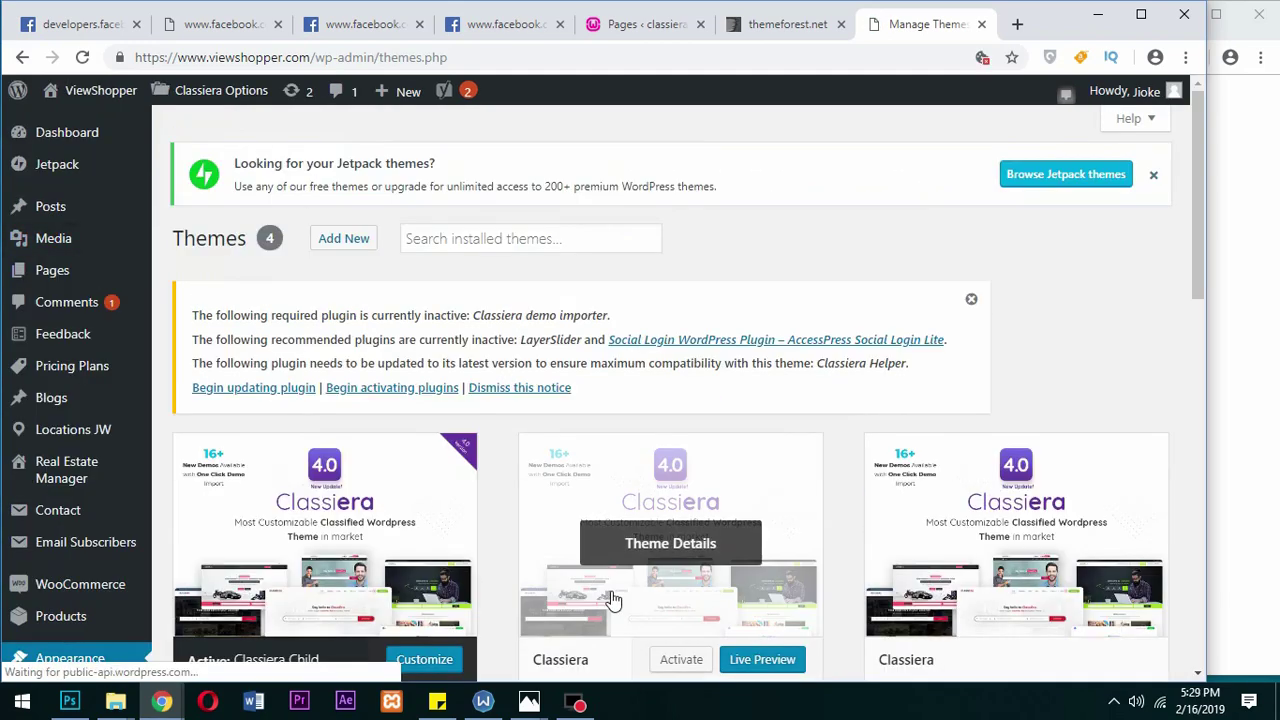
scroll(857, 450, down, 3)
mouse_move(652, 258)
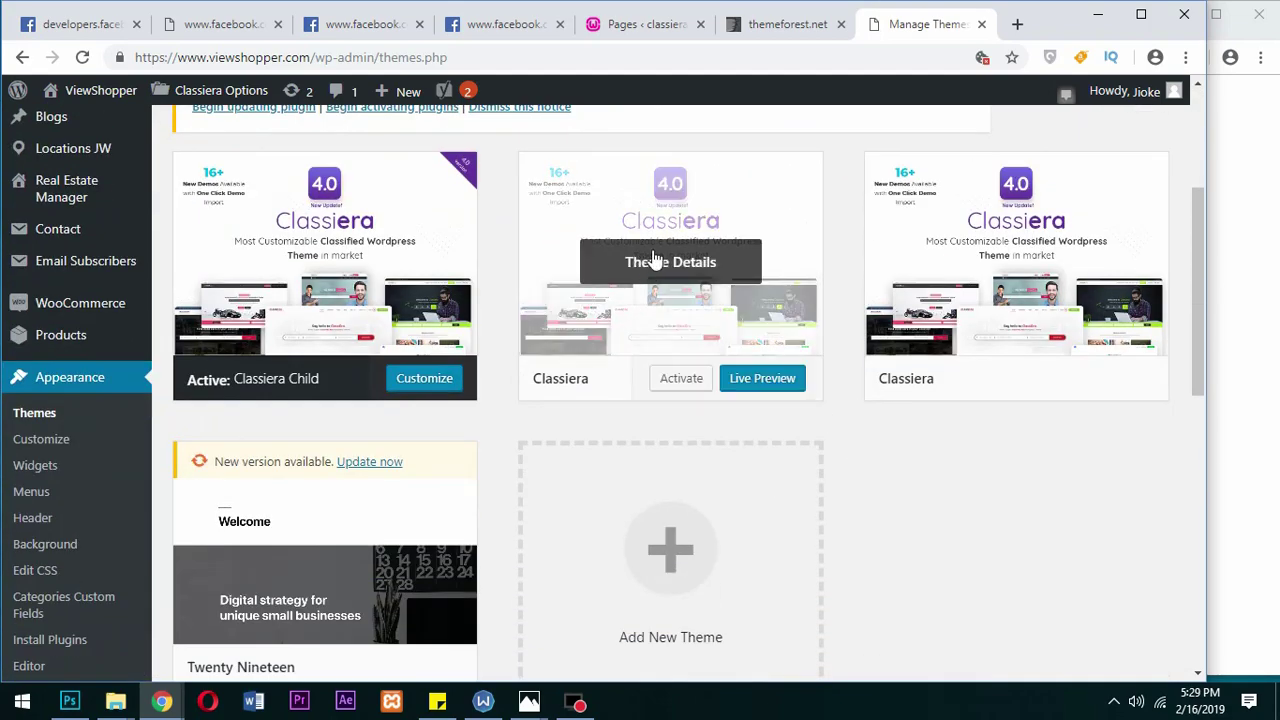
click(670, 264)
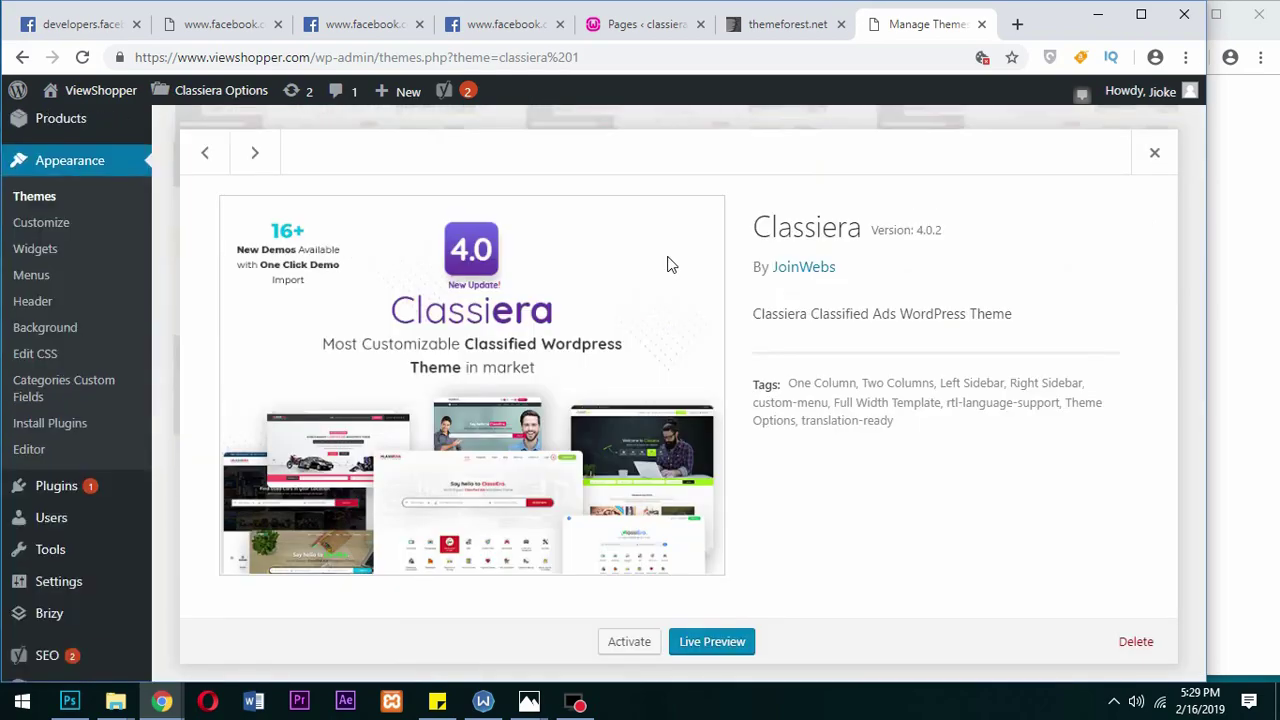
click(1154, 156)
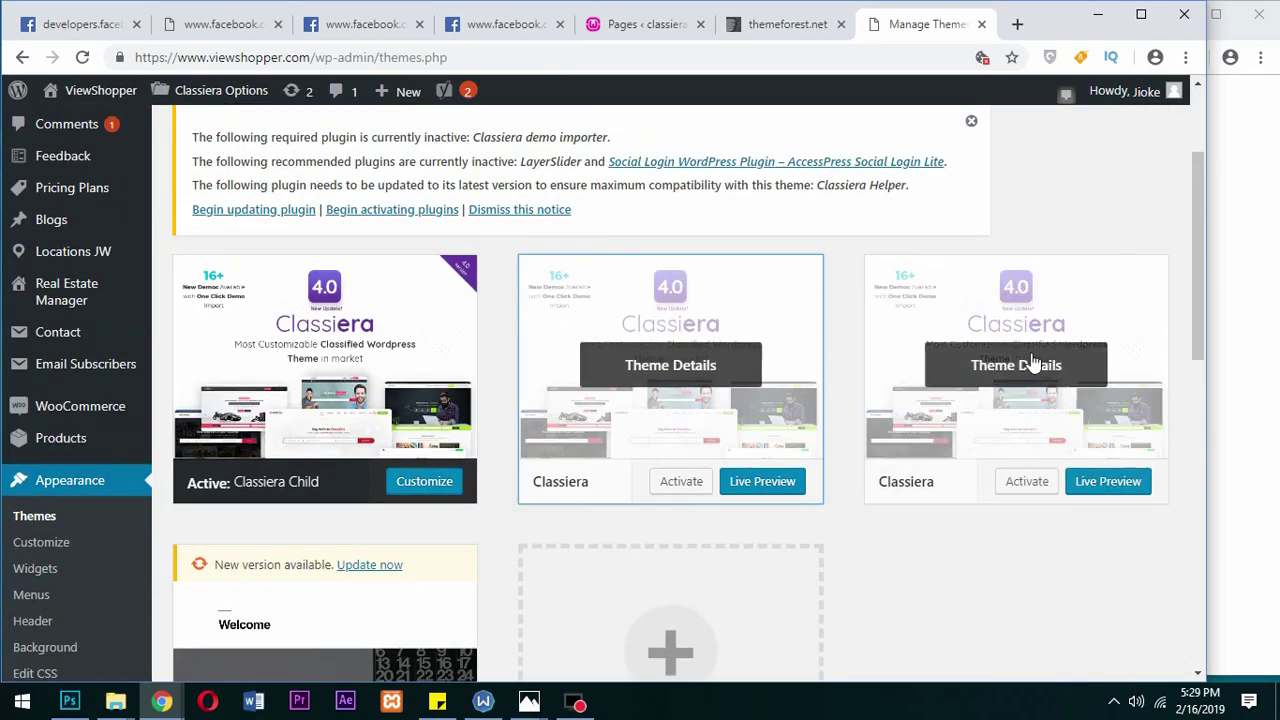
click(1030, 365)
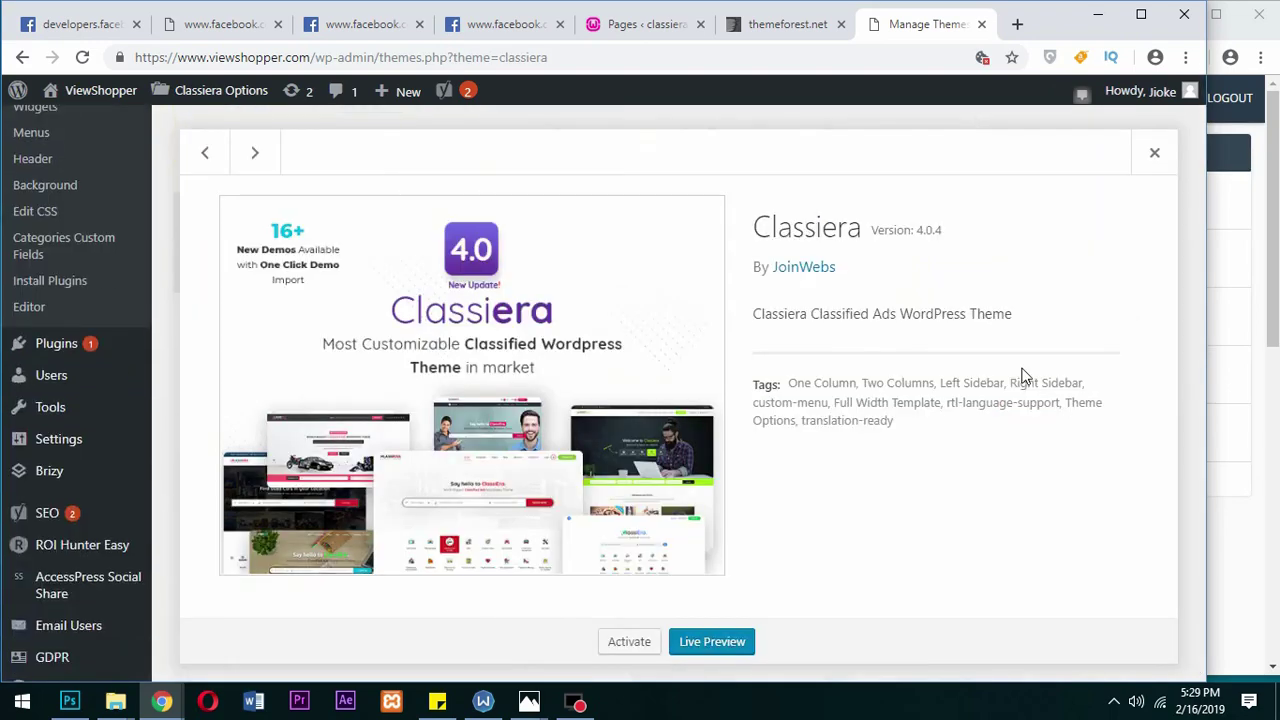
mouse_move(917, 230)
mouse_down()
mouse_move(955, 238)
mouse_move(897, 228)
mouse_up()
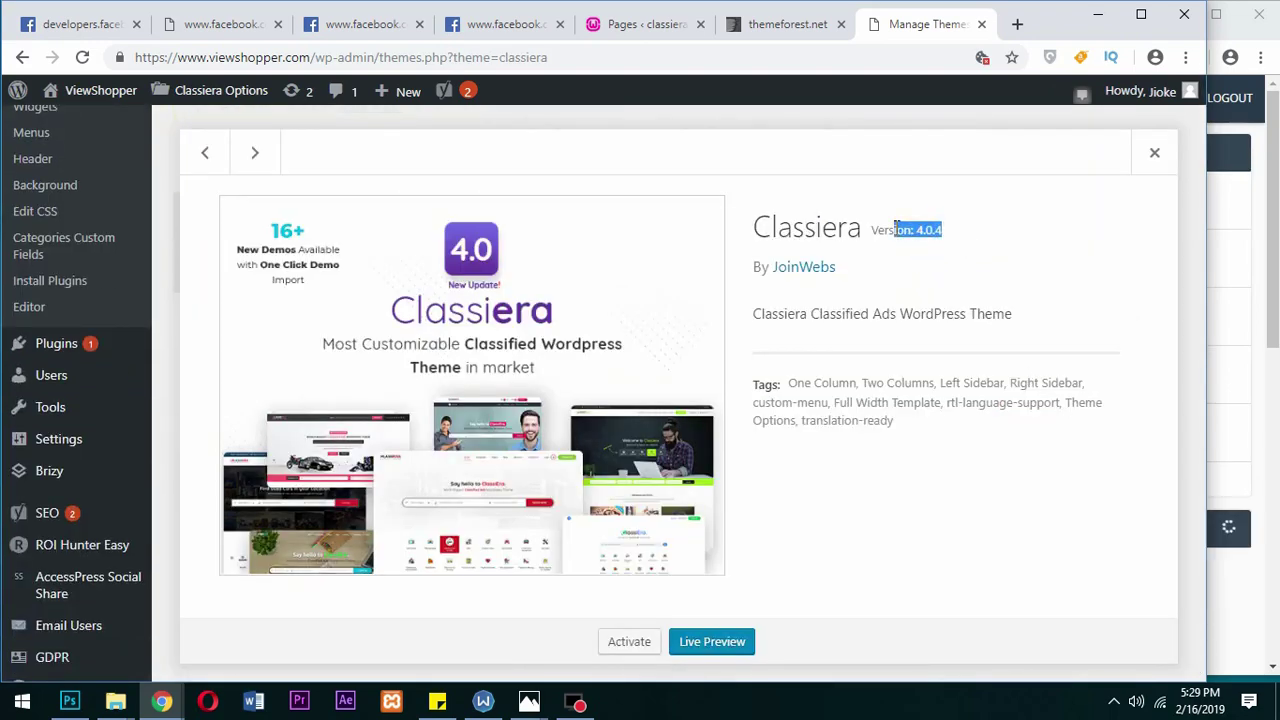
click(1154, 153)
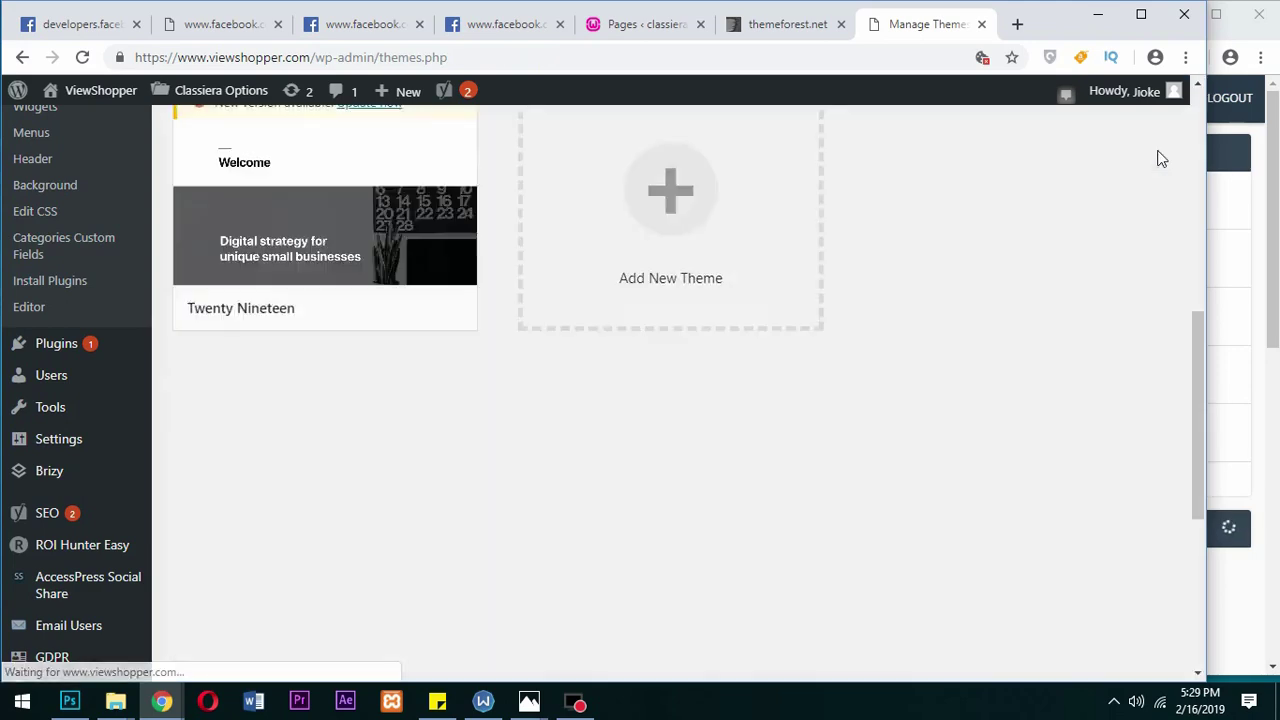
Try to delete the old Classiera 4.0.2 theme from its theme details, then close the details.
mouse_move(666, 437)
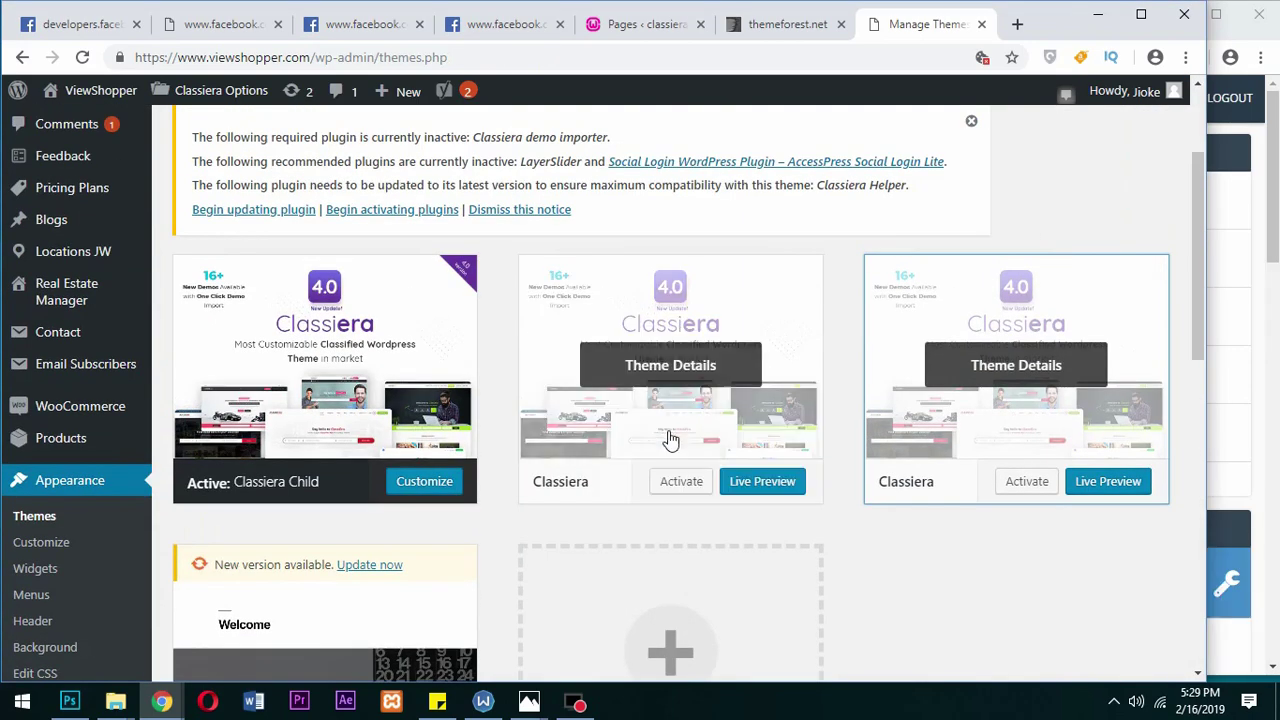
click(680, 372)
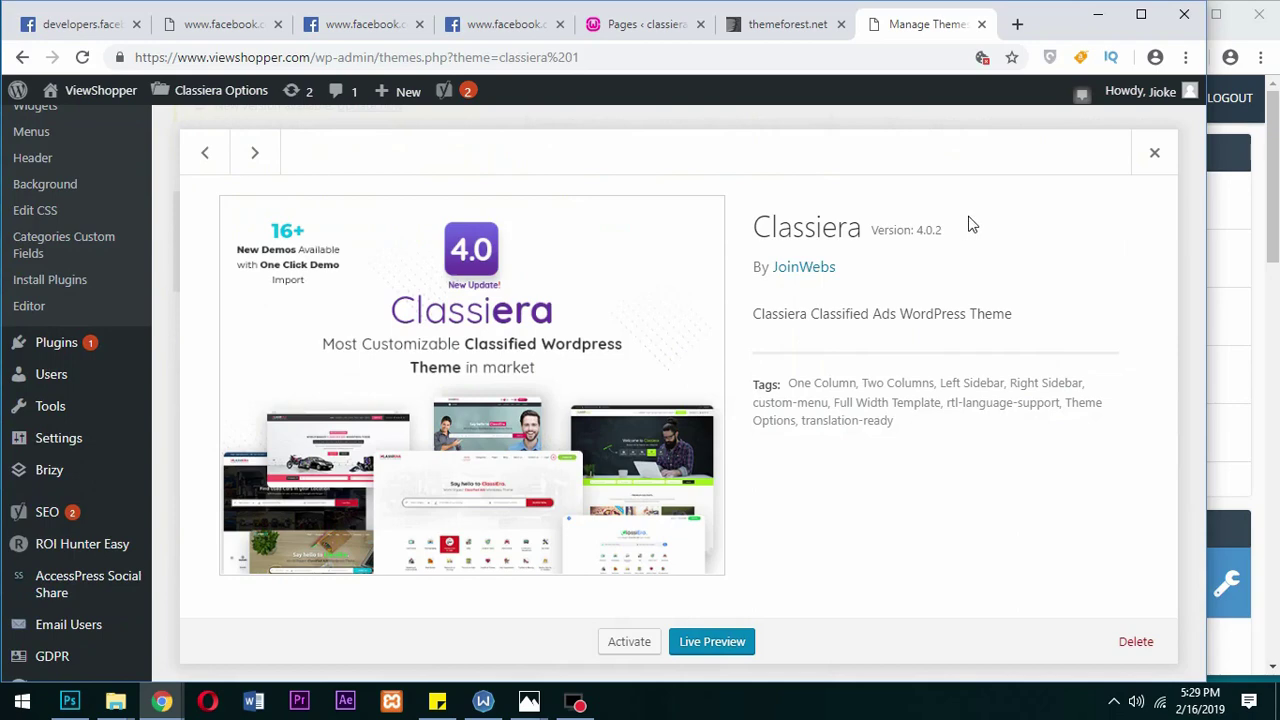
drag(968, 222, 885, 272)
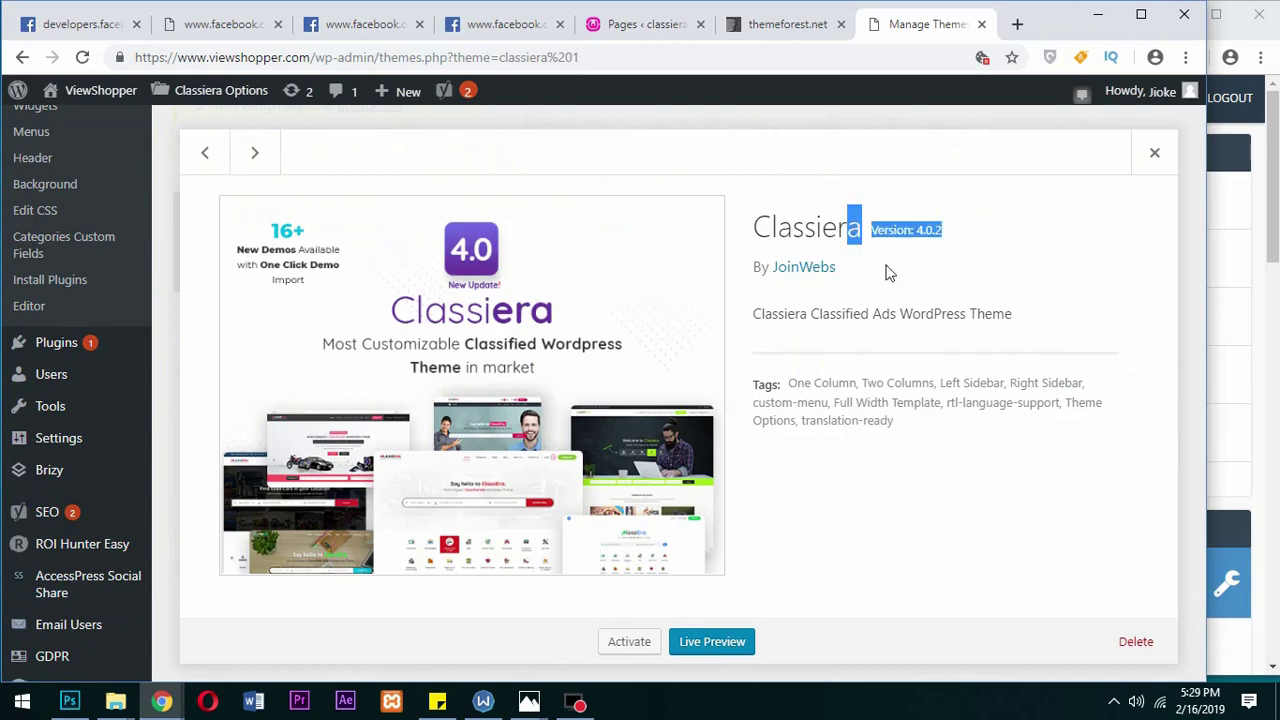
click(1135, 643)
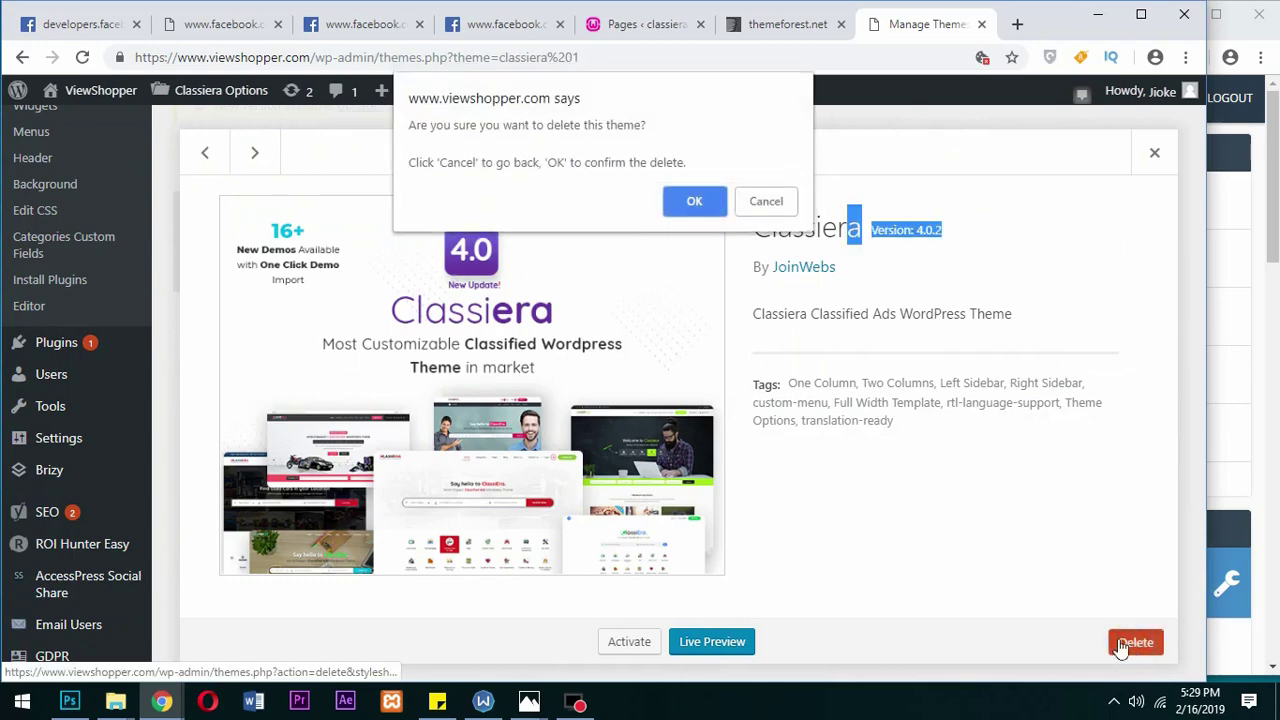
click(689, 207)
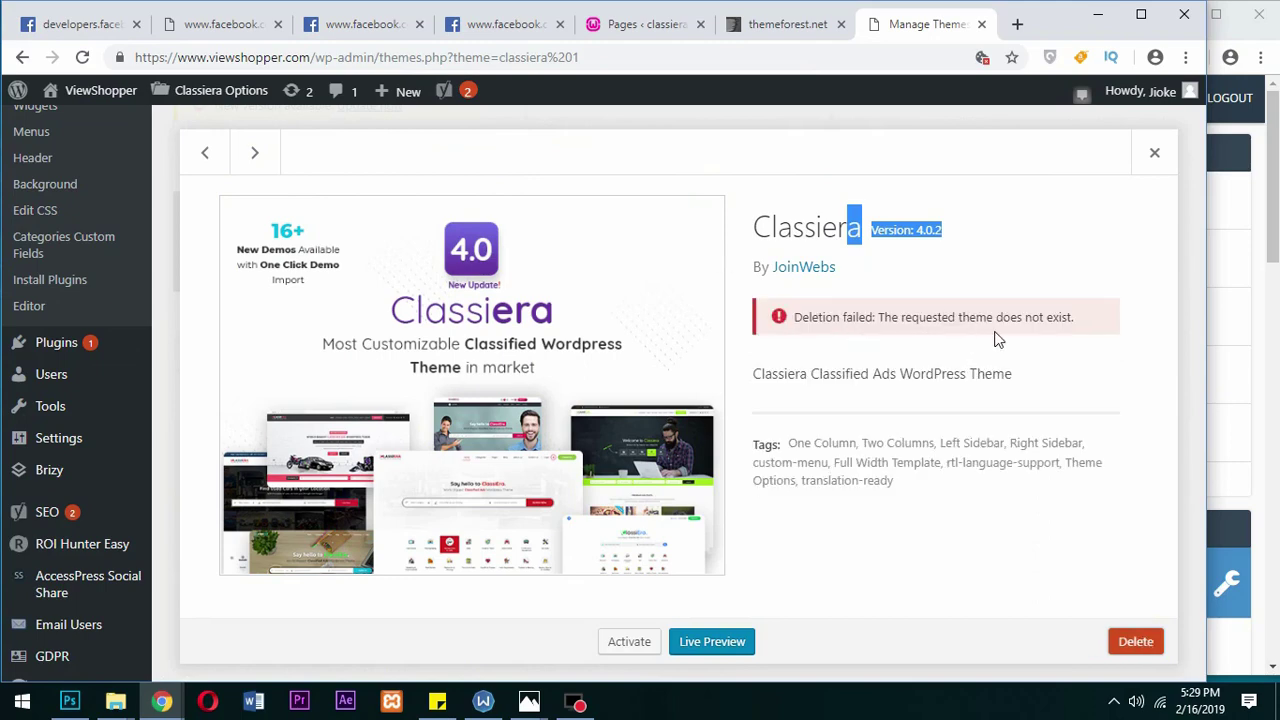
click(1154, 152)
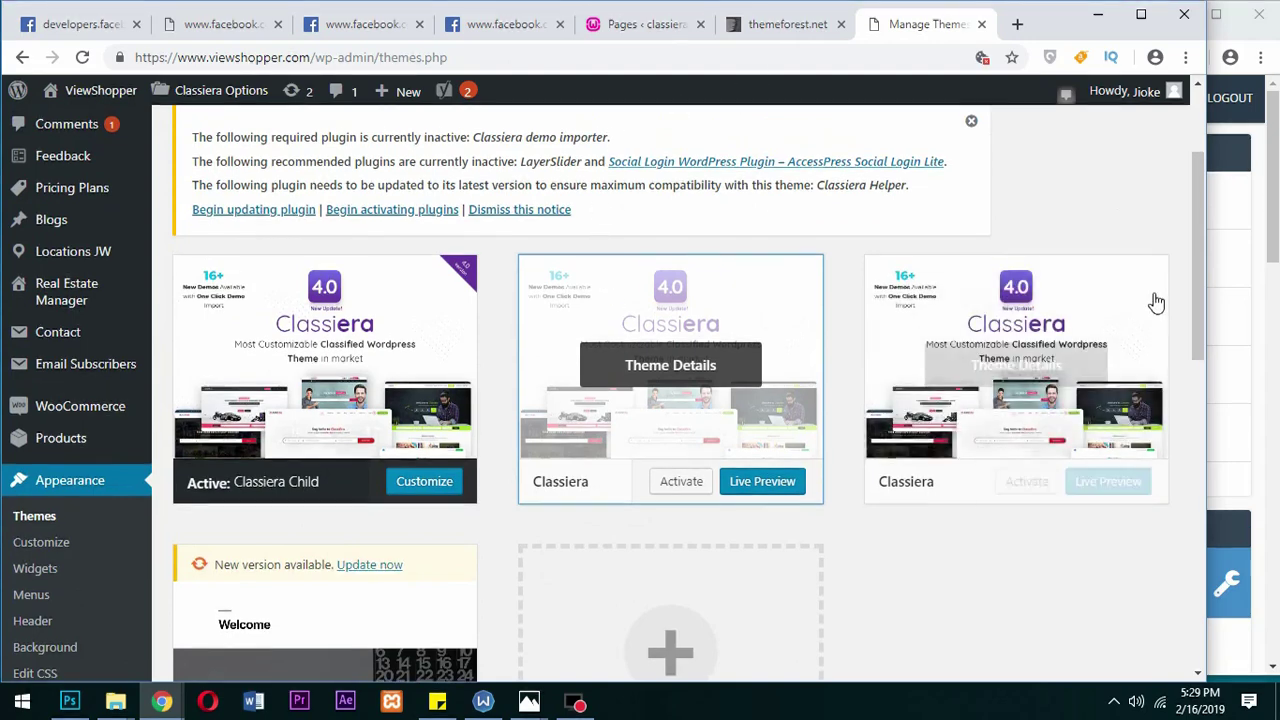
Switch to the cPanel File Manager and move the "classiera 1" folder in wp-content/themes to the trash.
click(1272, 238)
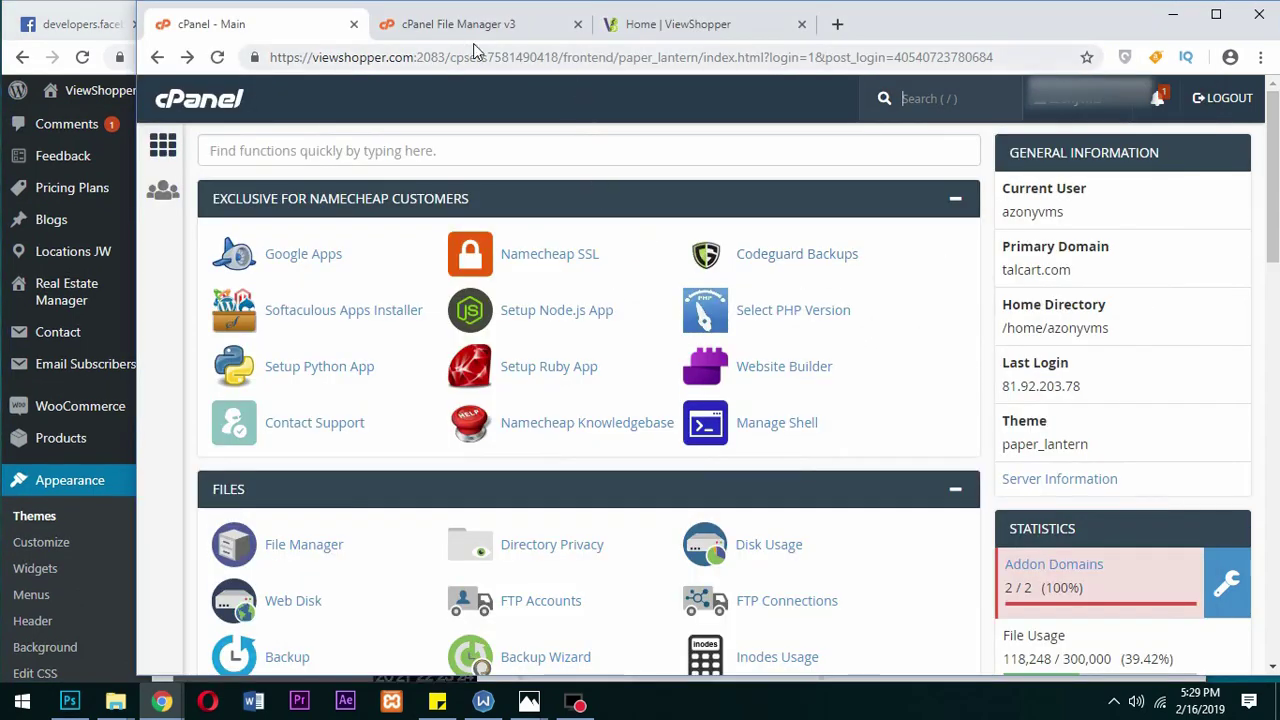
click(451, 24)
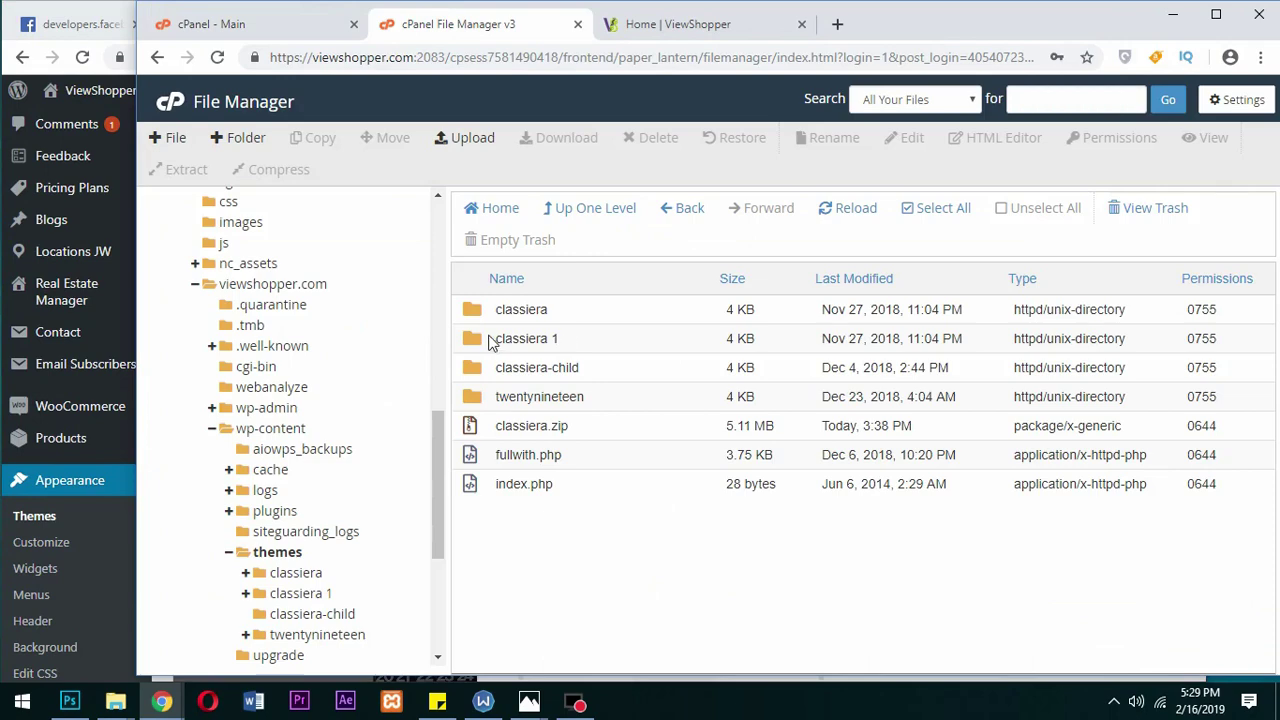
click(510, 341)
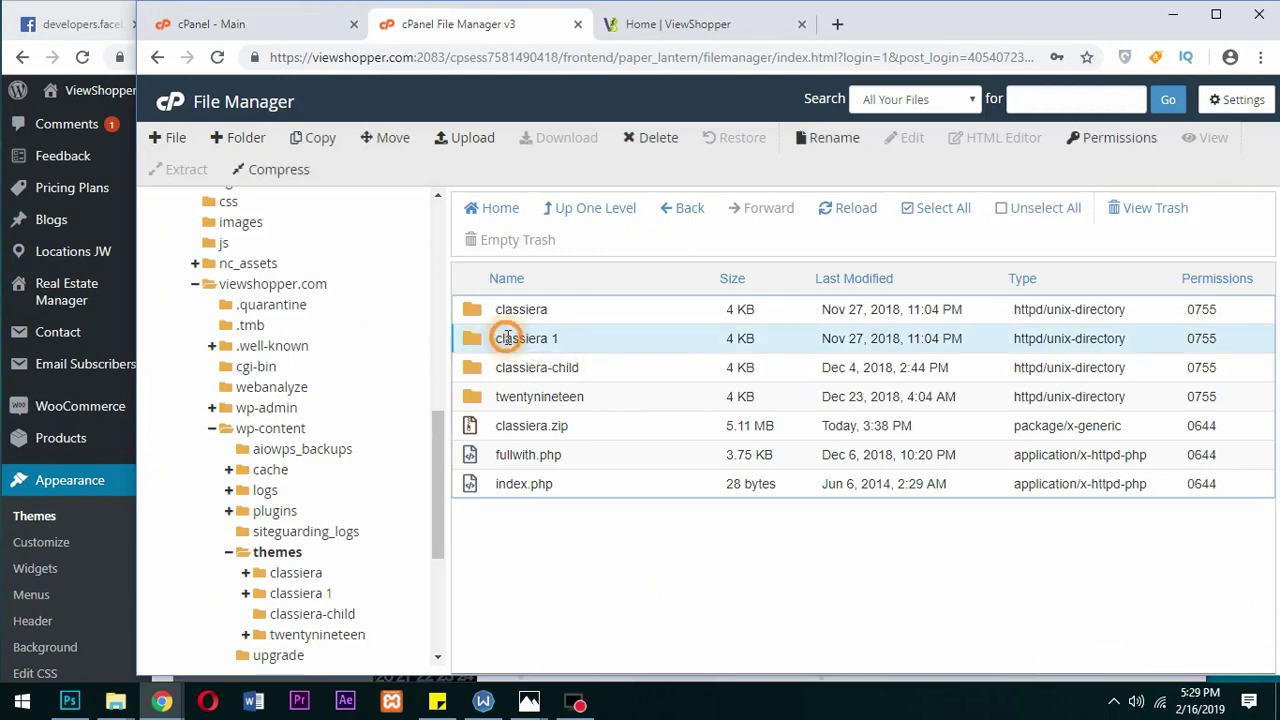
right_click(508, 339)
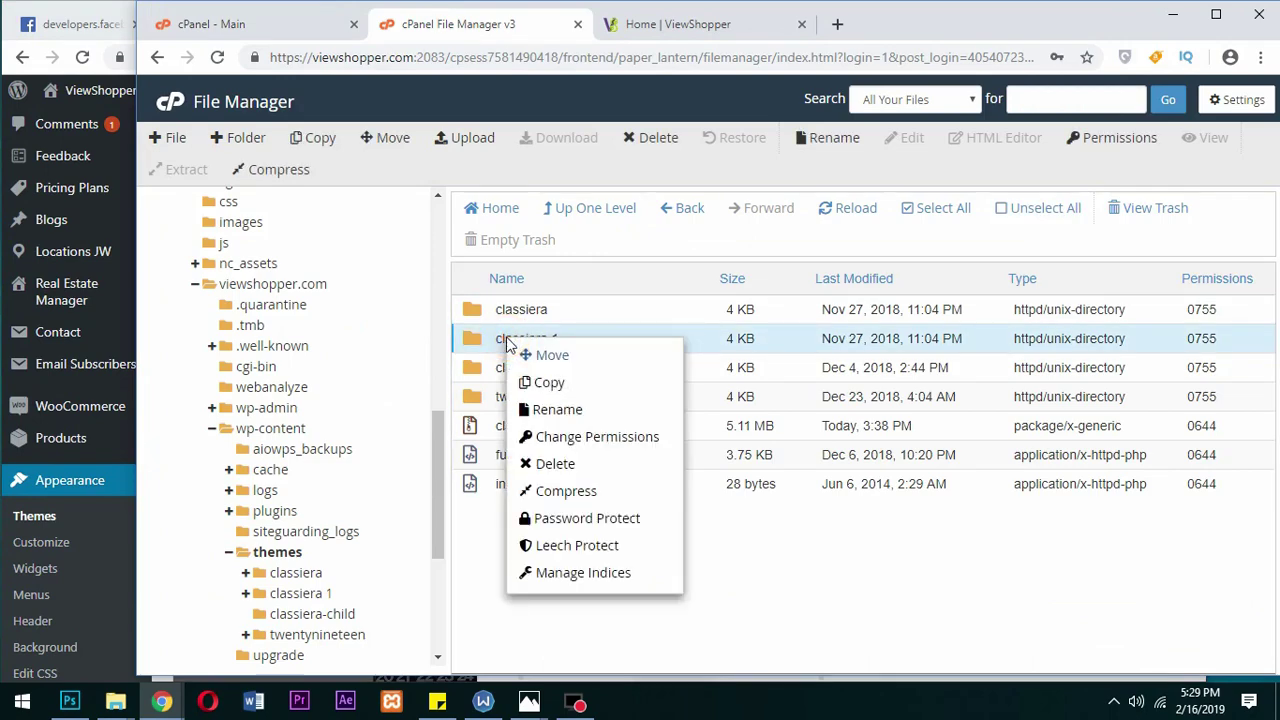
click(586, 466)
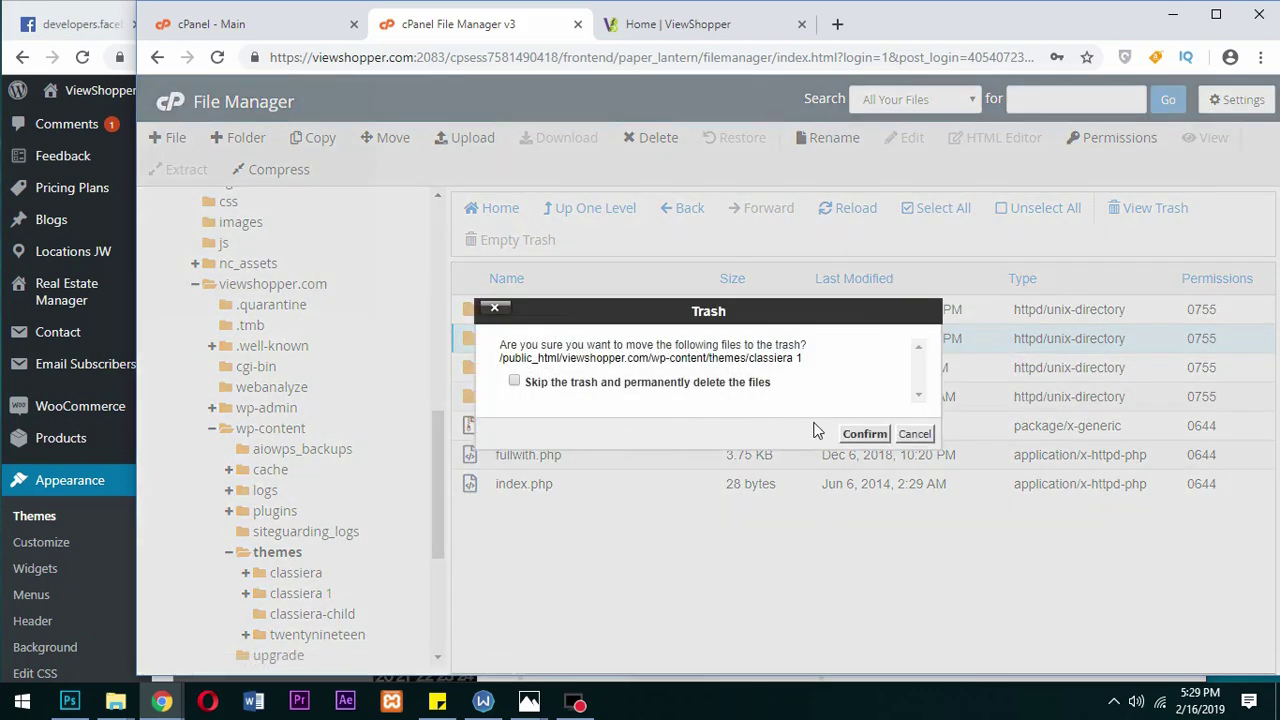
click(862, 434)
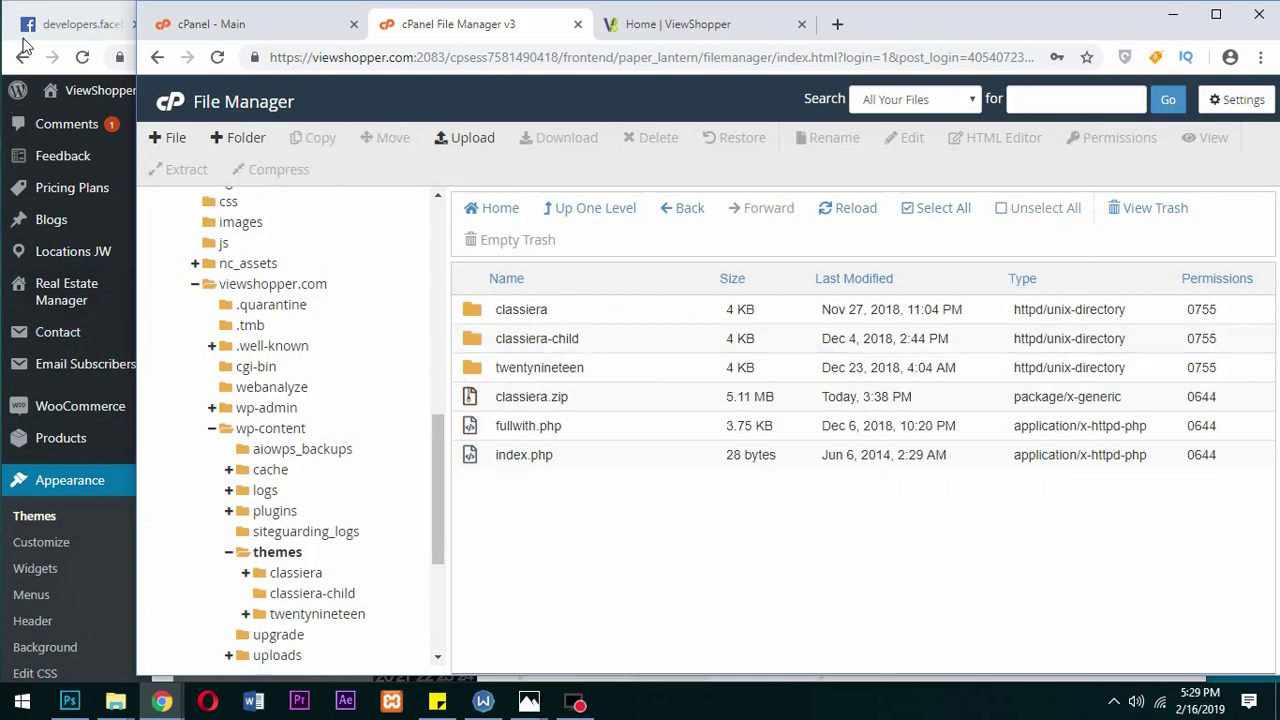
Return to the WordPress admin window, reload the Themes page and check the version of the remaining Classiera theme in its details.
click(12, 10)
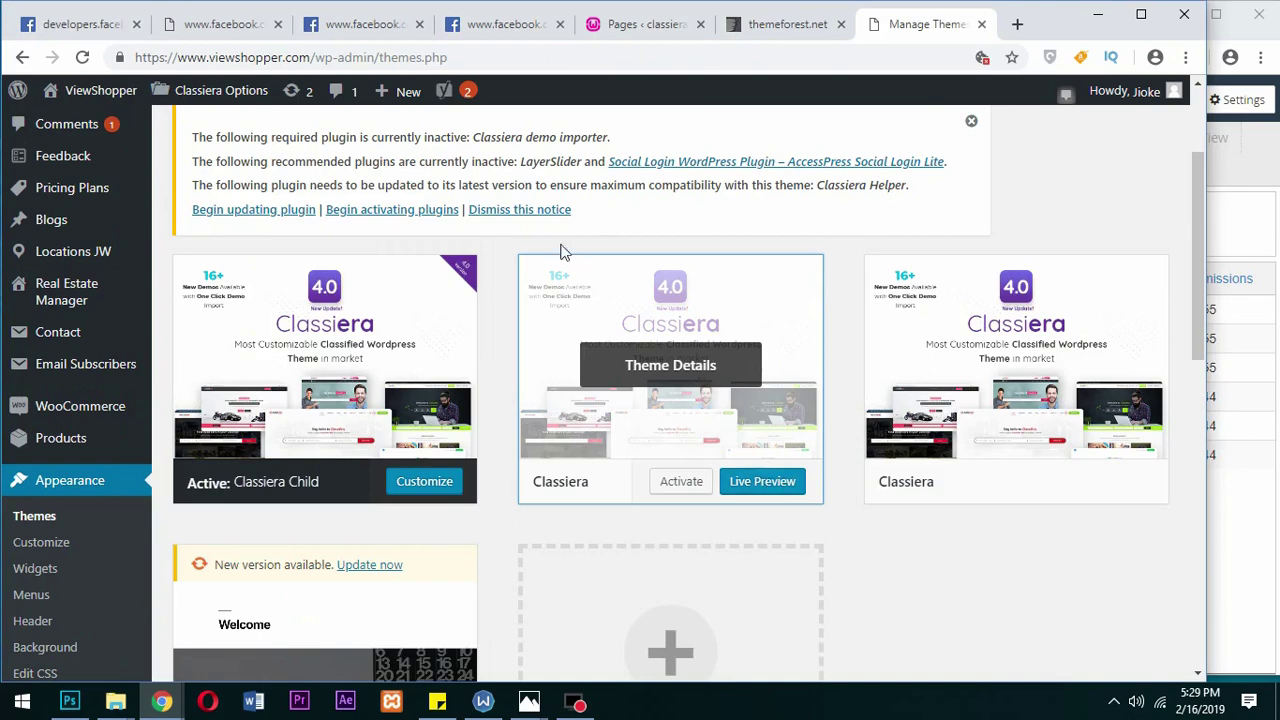
right_click(1060, 206)
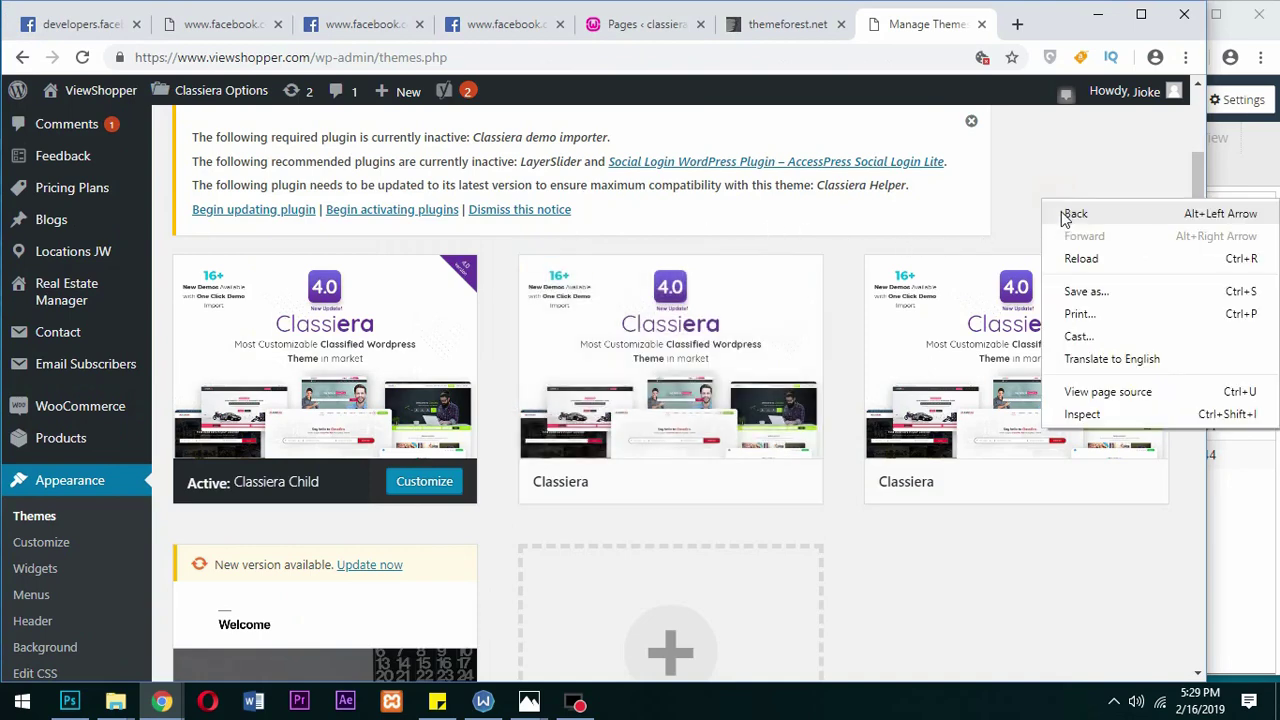
click(1085, 263)
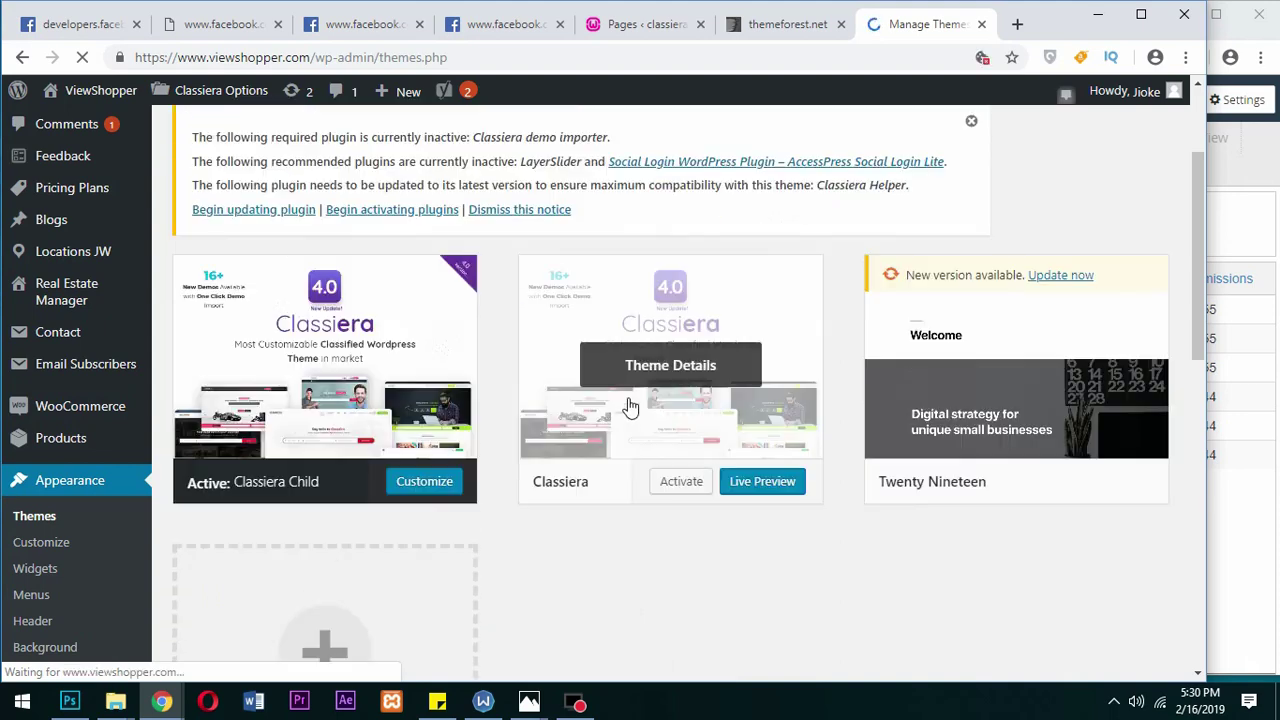
click(672, 364)
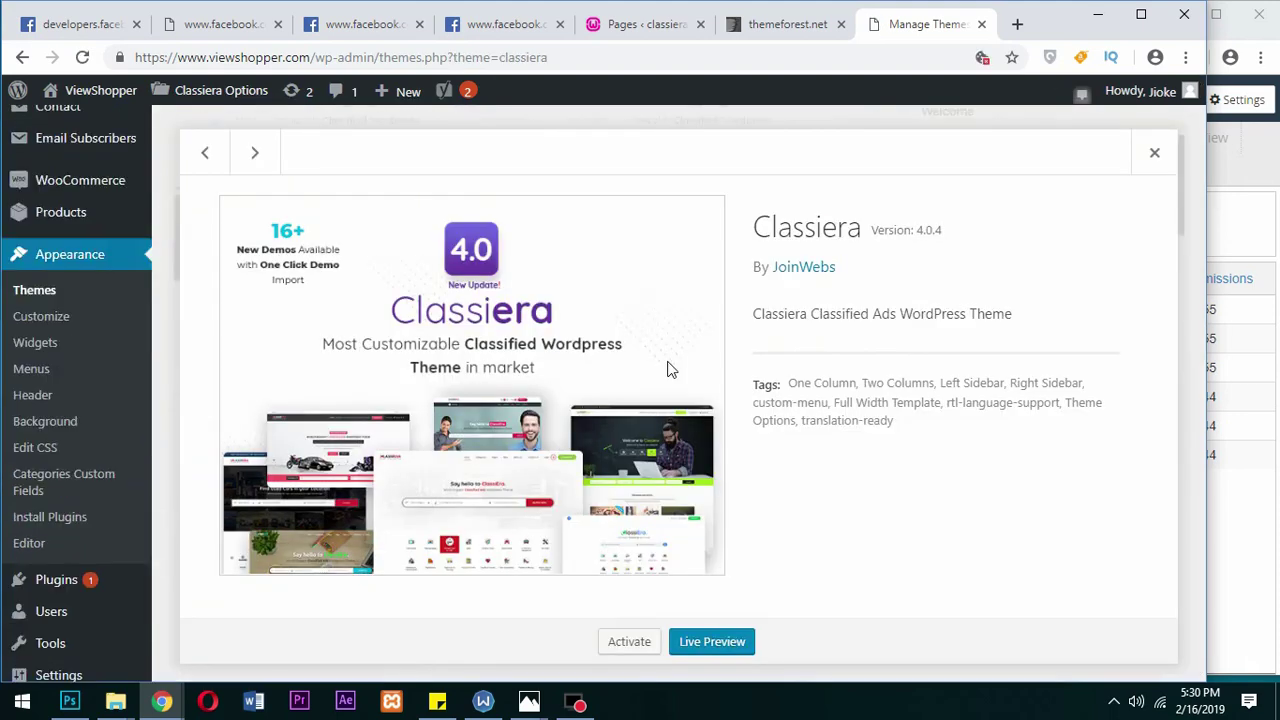
drag(950, 236, 870, 237)
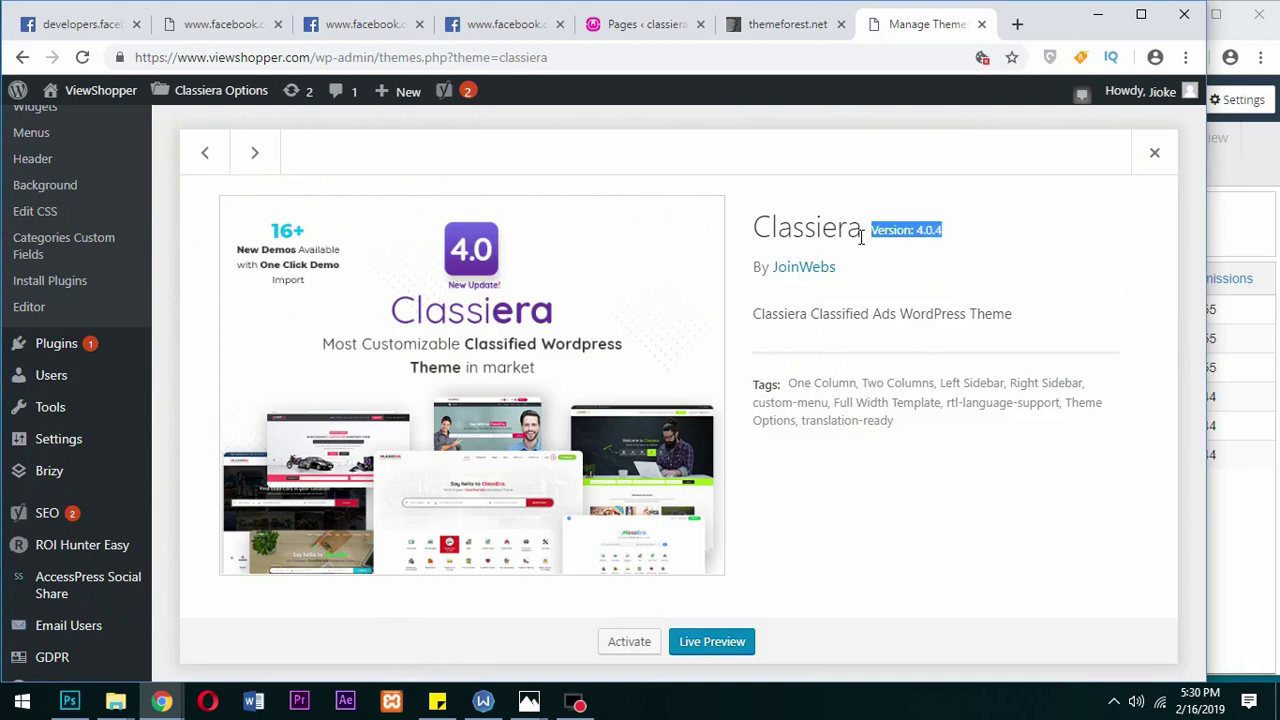
Switch to the ViewShopper homepage, reload it and inspect it in a maximized window, then restore the window size.
click(1250, 182)
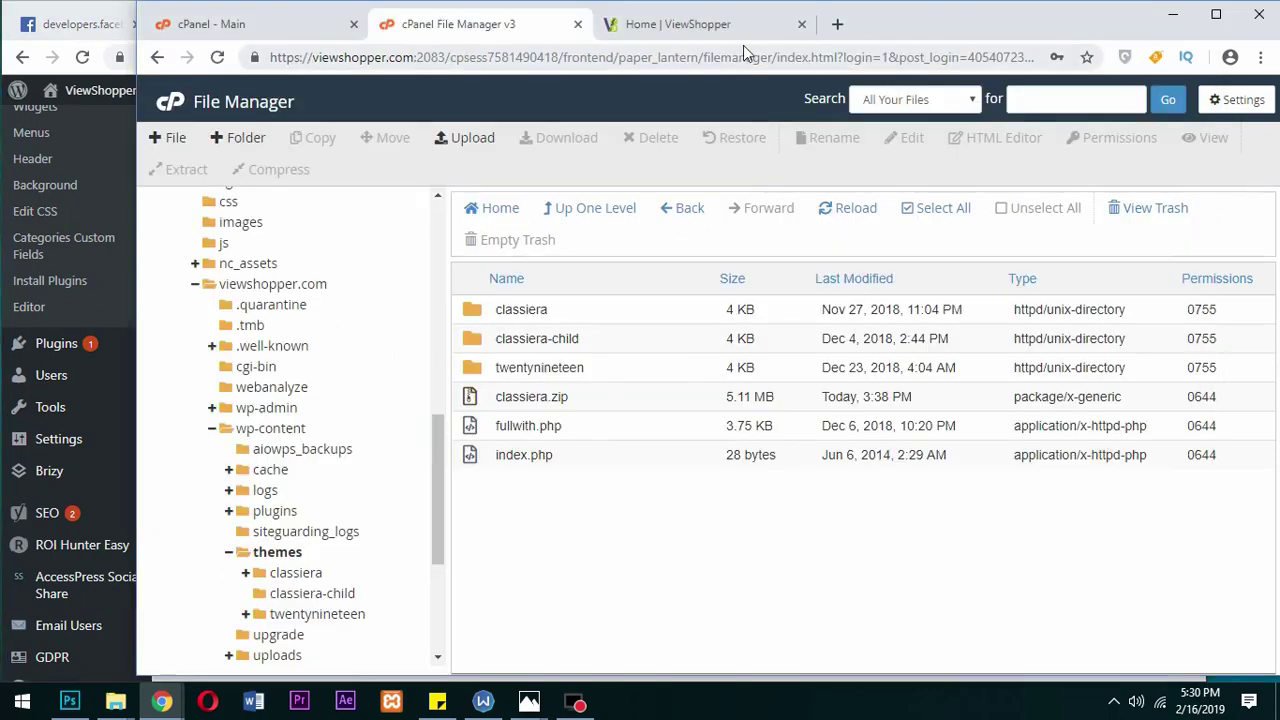
click(706, 17)
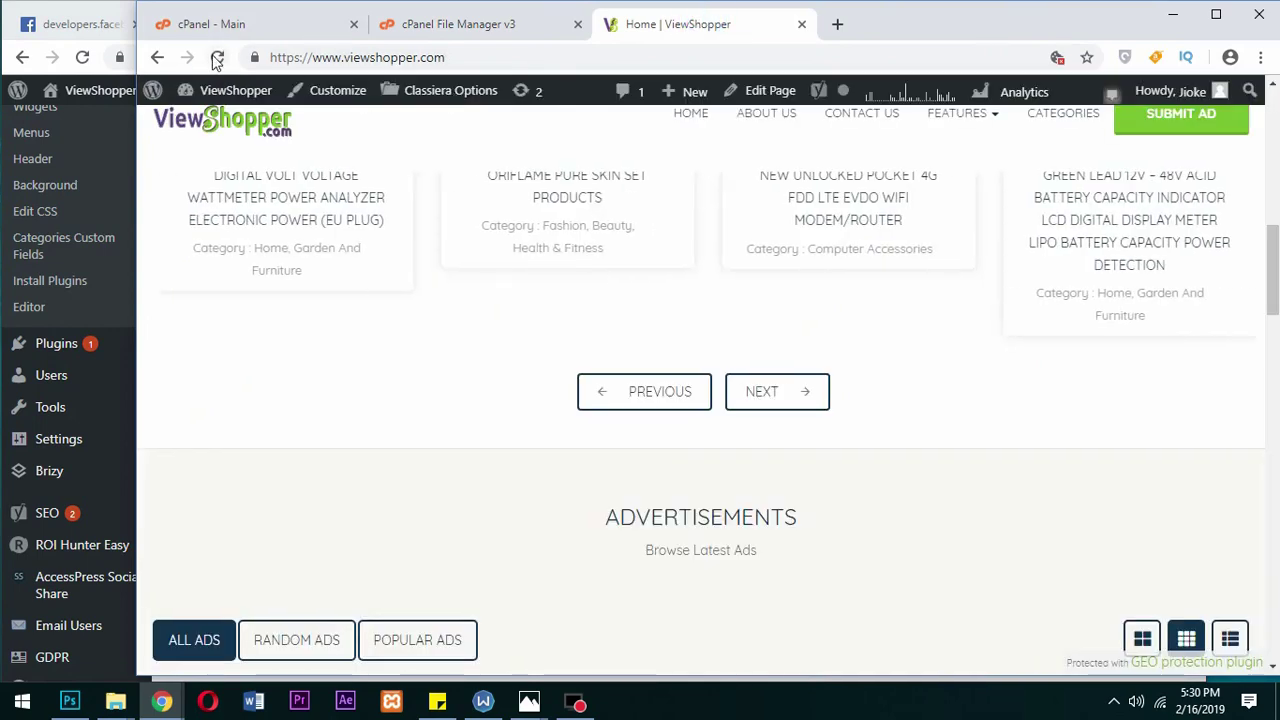
click(216, 57)
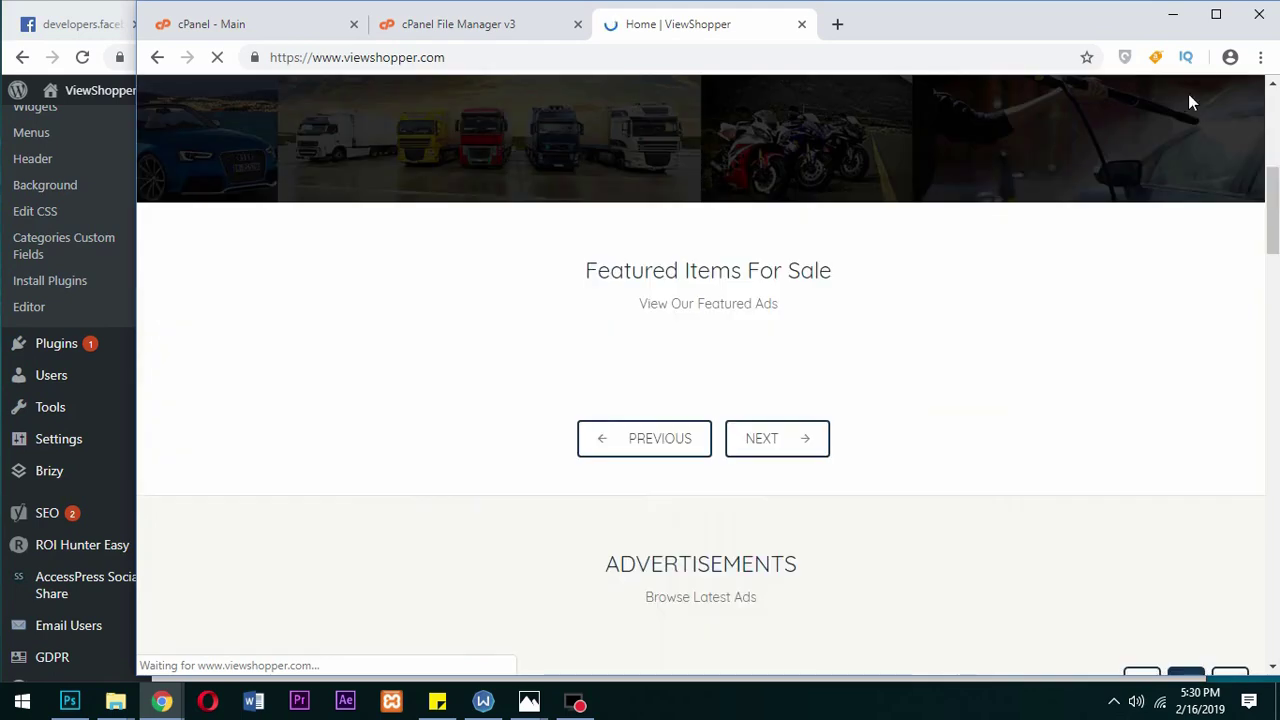
click(1218, 16)
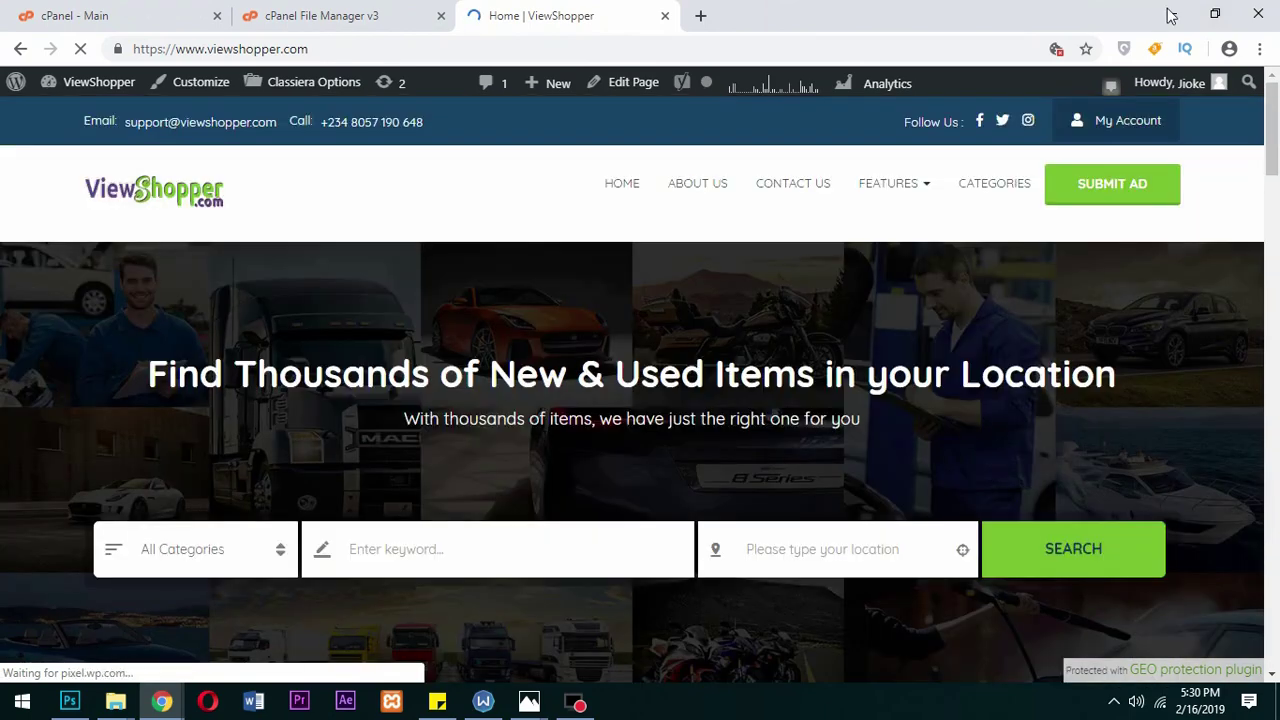
click(1216, 14)
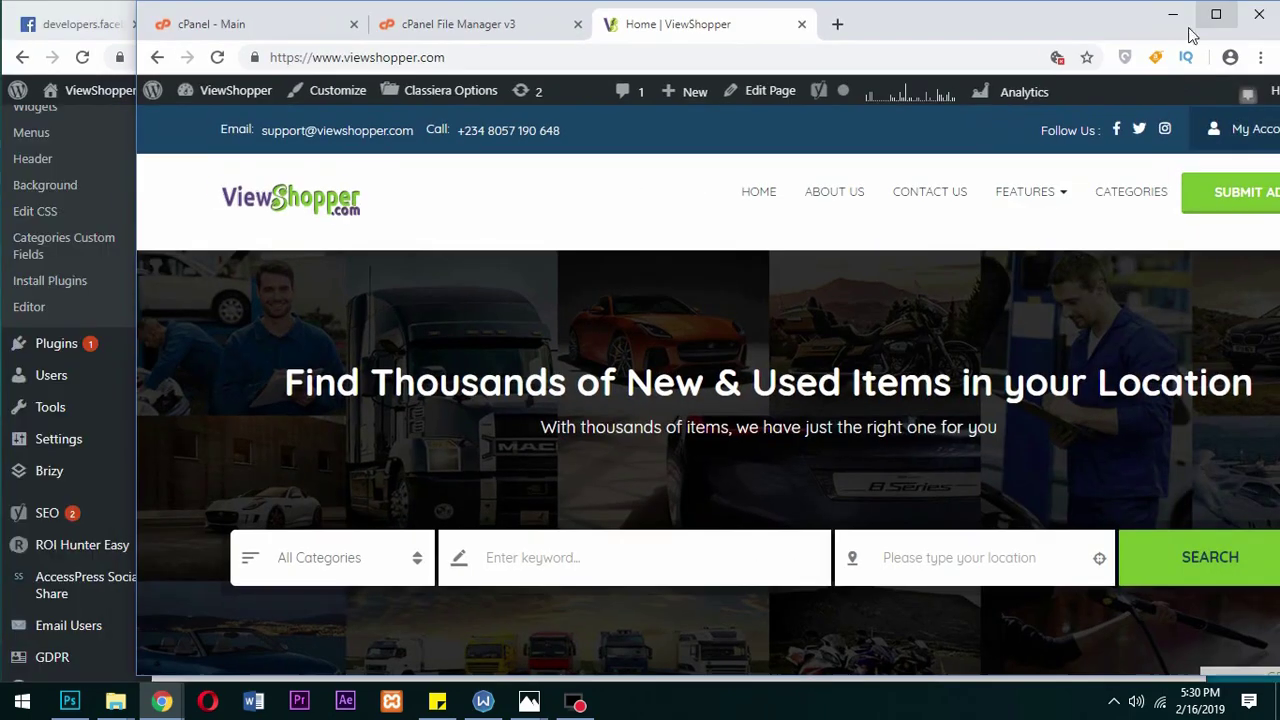
Go back to the WordPress admin window, close the theme details and open the General Settings of Classiera Options.
click(6, 14)
key(Escape)
mouse_move(134, 534)
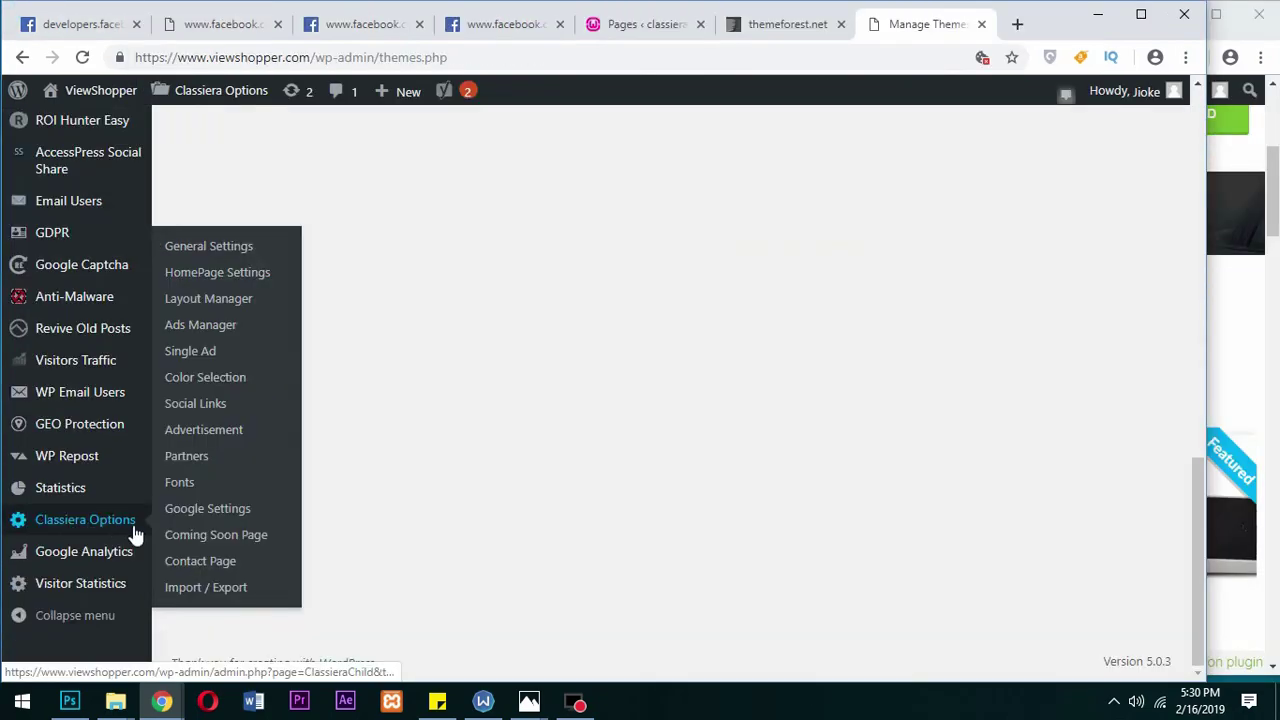
click(236, 250)
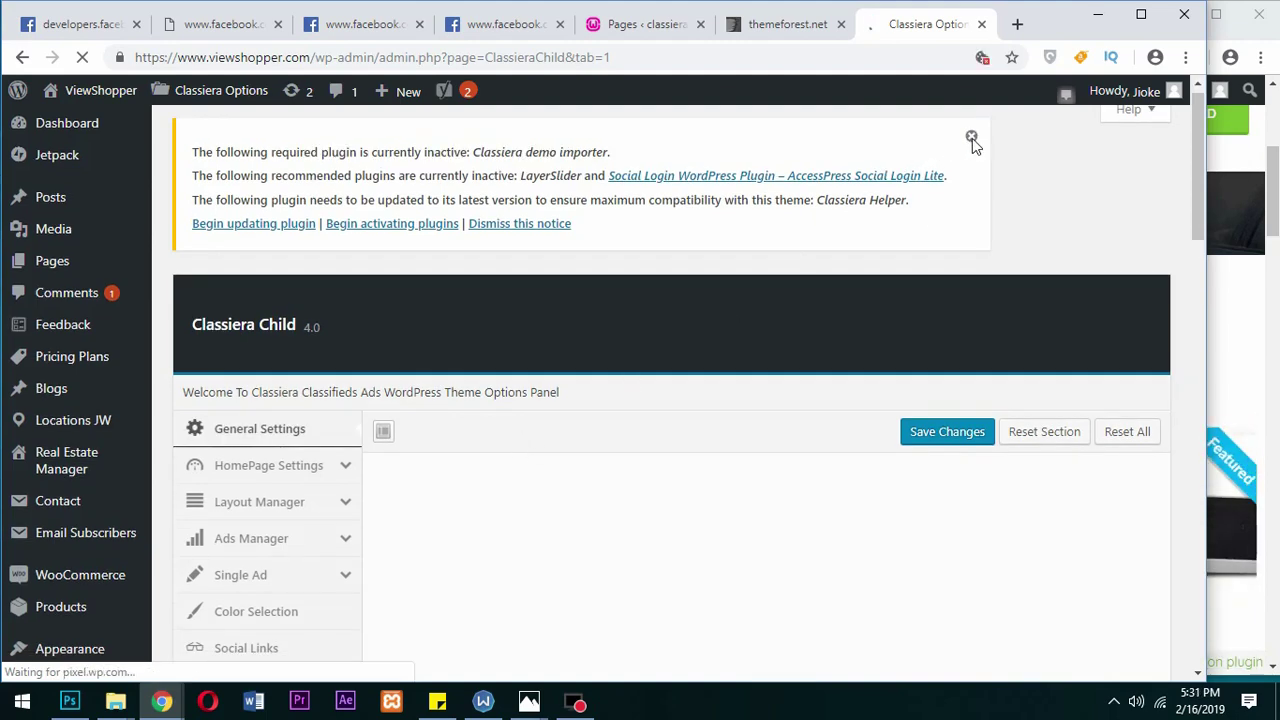
Dismiss the plugin notice and look through the Classiera general settings, from the logo down to the footer and GDPR options.
scroll(972, 138, down, 5)
scroll(560, 354, up, 4)
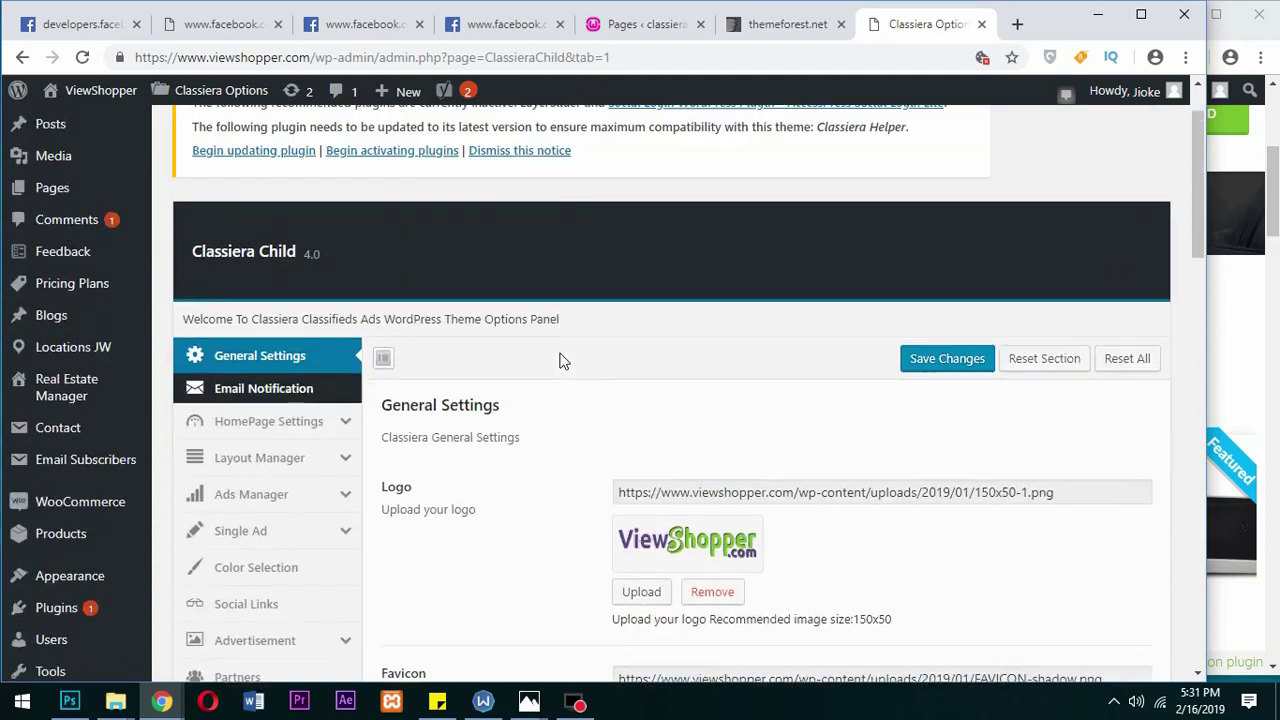
scroll(560, 360, up, 1)
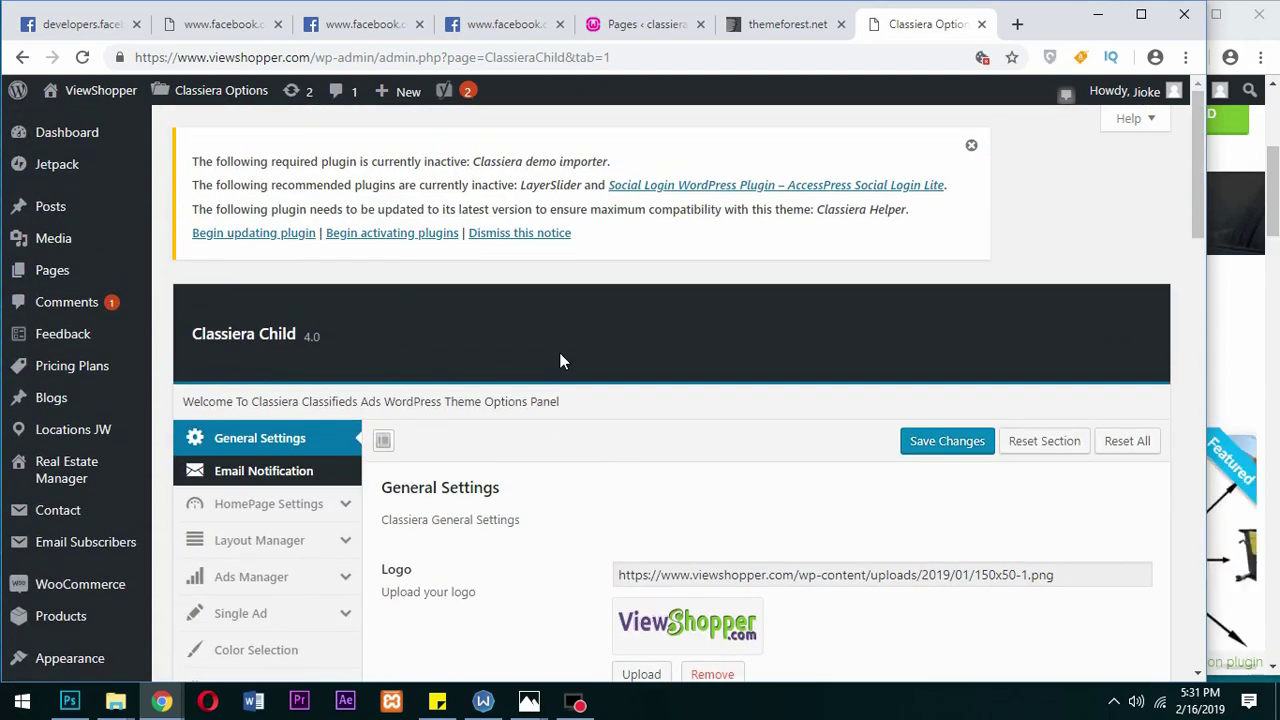
click(971, 146)
scroll(410, 445, down, 8)
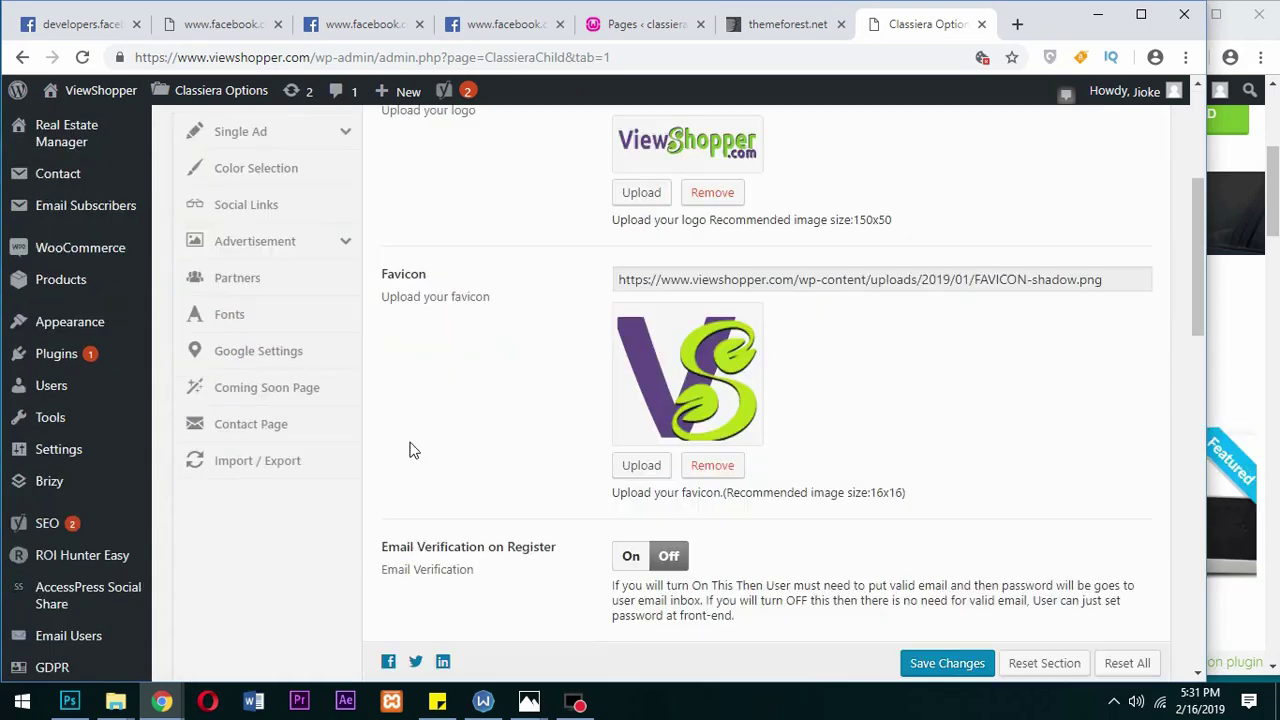
scroll(410, 450, down, 8)
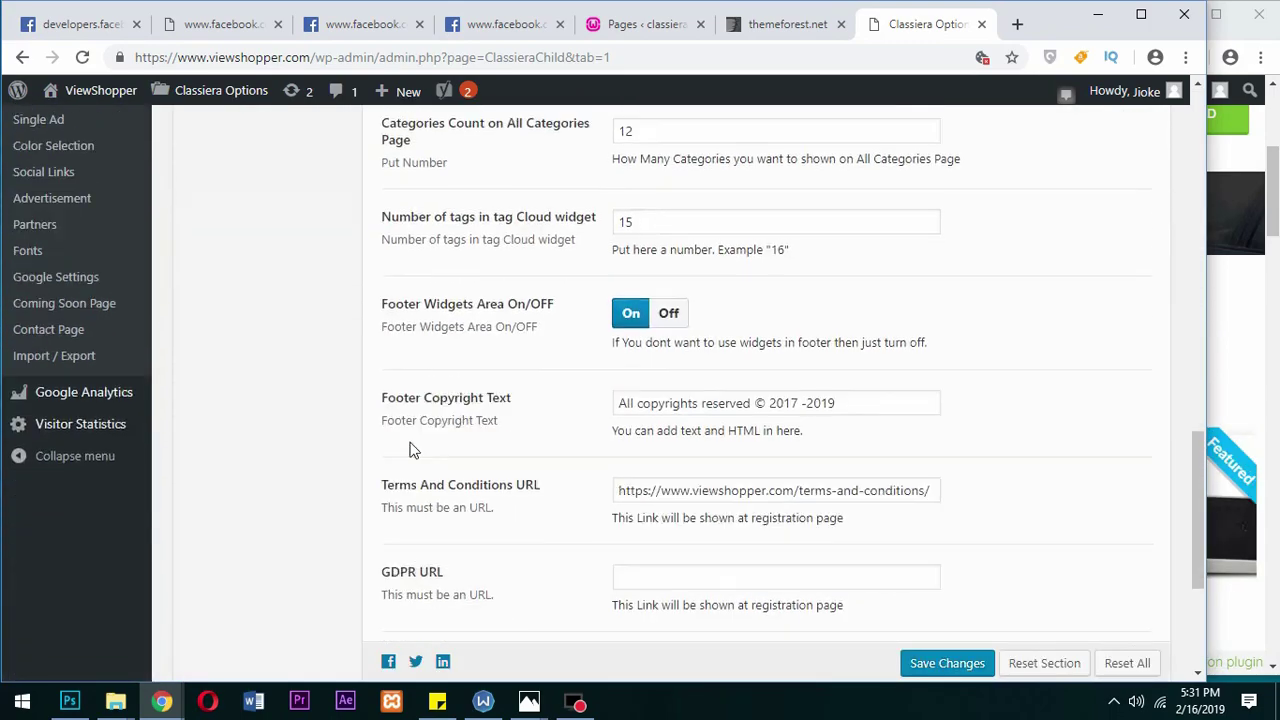